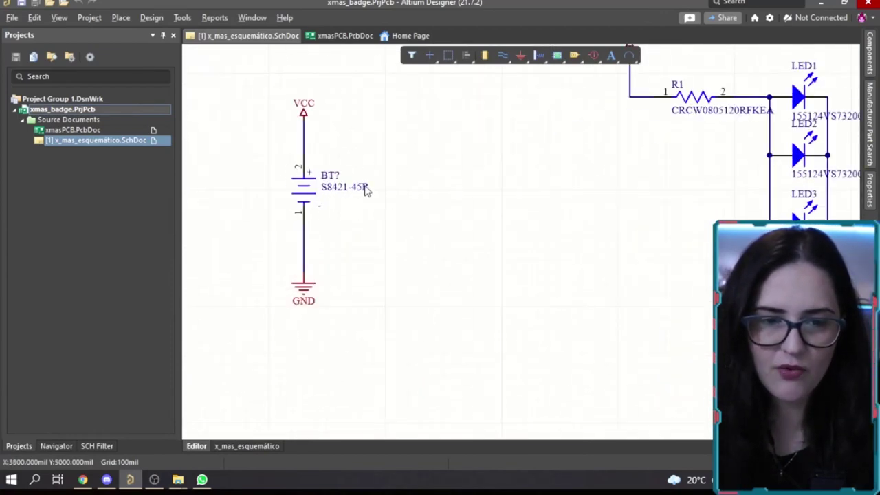
Examine the schematic's battery supply circuit and the resistor feeding the parallel LEDs
{"action": "scroll", "coordinate": [433, 169], "scroll_direction": "down", "scroll_amount": 2, "text": "ctrl"}
{"action": "right_click_drag", "start_coordinate": [604, 201], "coordinate": [460, 201]}
{"action": "scroll", "coordinate": [510, 217], "scroll_direction": "up", "scroll_amount": 3, "text": "ctrl"}
{"action": "scroll", "coordinate": [511, 217], "scroll_direction": "down", "scroll_amount": 2, "text": "ctrl"}
{"action": "scroll", "coordinate": [549, 305], "scroll_direction": "down", "scroll_amount": 2}
{"action": "scroll", "coordinate": [568, 208], "scroll_direction": "up", "scroll_amount": 2, "text": "ctrl"}
{"action": "scroll", "coordinate": [566, 207], "scroll_direction": "down", "scroll_amount": 2, "text": "ctrl"}
{"action": "right_click_drag", "start_coordinate": [487, 166], "coordinate": [523, 242]}
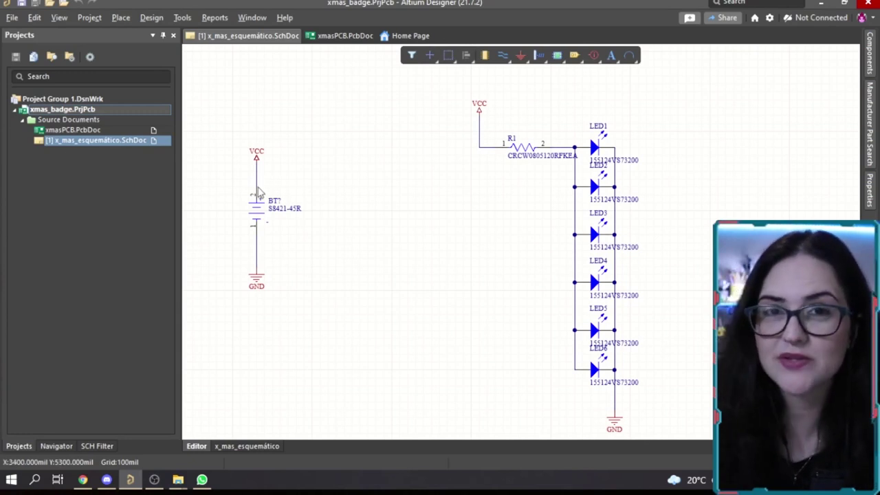
{"action": "key", "text": "space"}
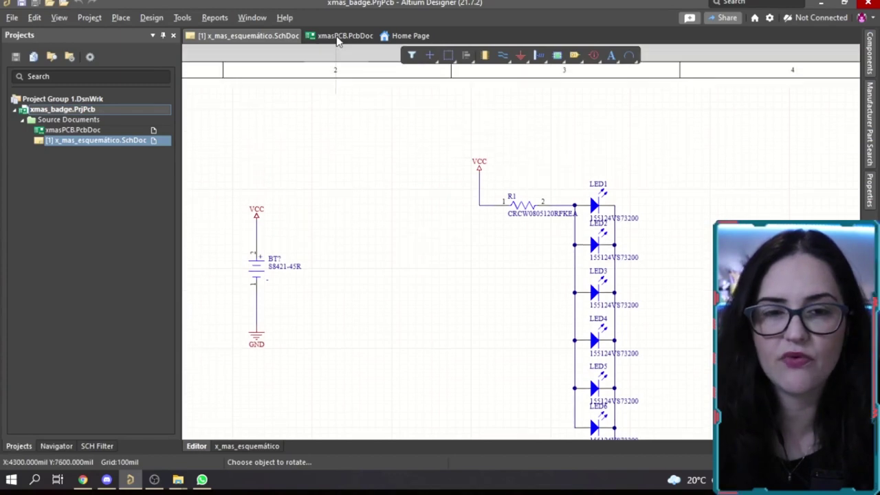
{"action": "key", "text": "Escape"}
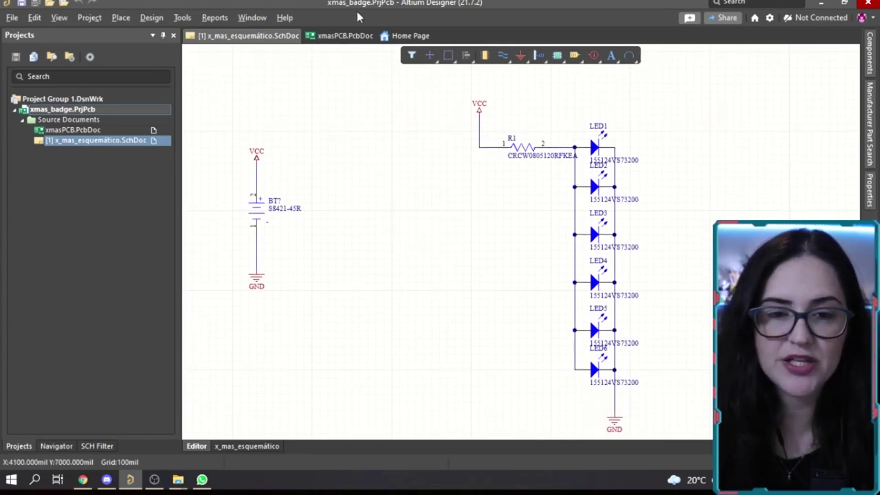
Open the xmasPCB board document and examine the component placement around the tree in the 2D layout
{"action": "left_click", "coordinate": [344, 35]}
{"action": "scroll", "coordinate": [309, 285], "scroll_direction": "up", "scroll_amount": 1, "text": "ctrl"}
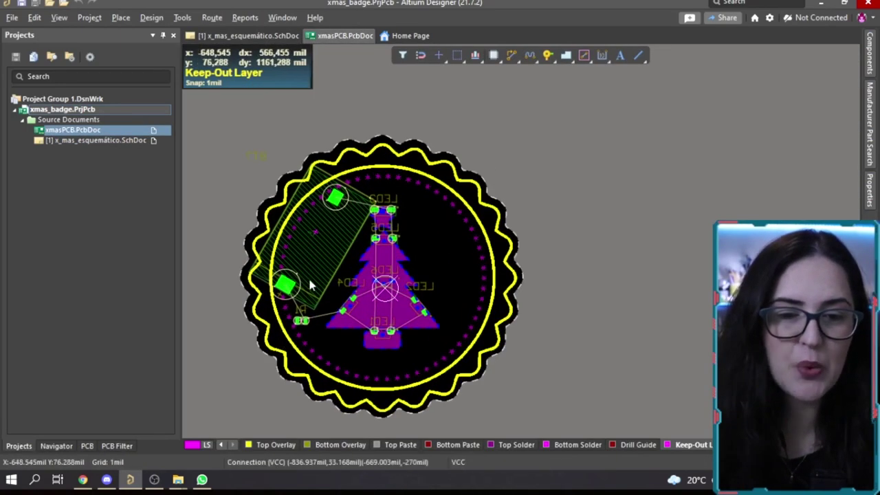
{"action": "scroll", "coordinate": [313, 279], "scroll_direction": "up", "scroll_amount": 3, "text": "ctrl"}
{"action": "scroll", "coordinate": [322, 284], "scroll_direction": "down", "scroll_amount": 2, "text": "ctrl"}
{"action": "scroll", "coordinate": [355, 382], "scroll_direction": "up", "scroll_amount": 1, "text": "ctrl"}
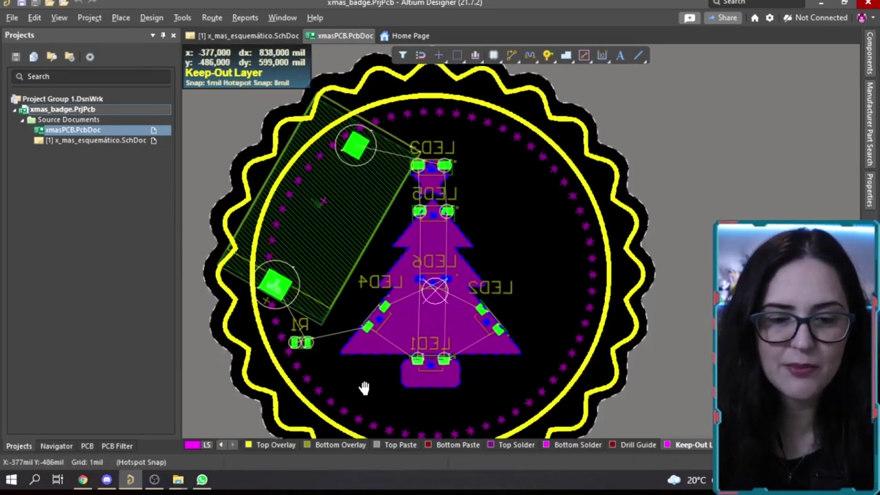
{"action": "scroll", "coordinate": [410, 333], "scroll_direction": "down", "scroll_amount": 4, "text": "ctrl"}
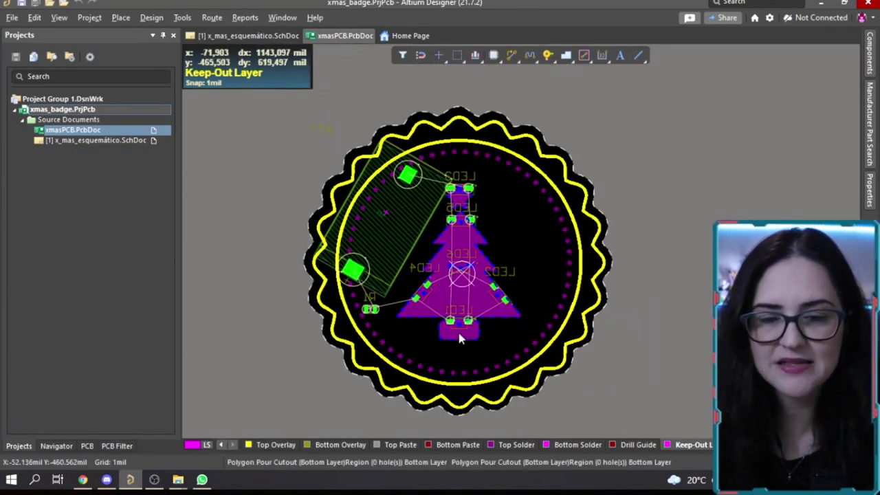
{"action": "scroll", "coordinate": [528, 242], "scroll_direction": "up", "scroll_amount": 1, "text": "ctrl"}
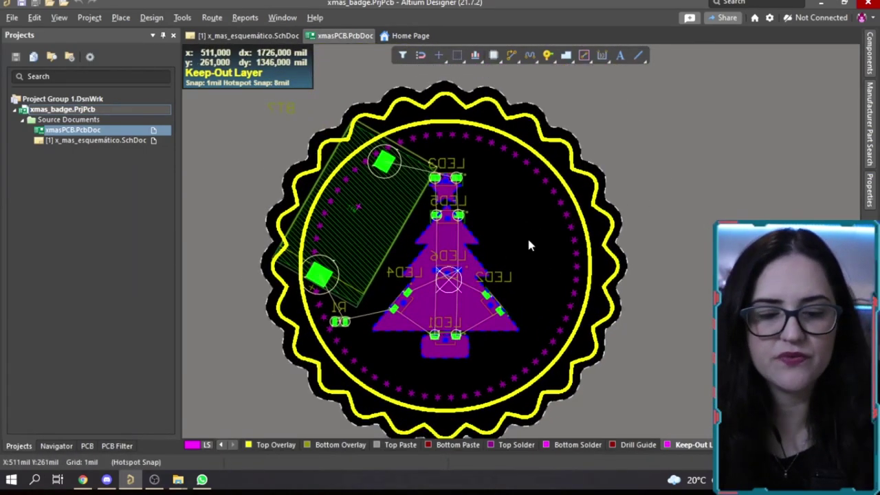
Show the badge board in 3D and inspect the tree and star artwork on its front side
{"action": "key", "text": "3"}
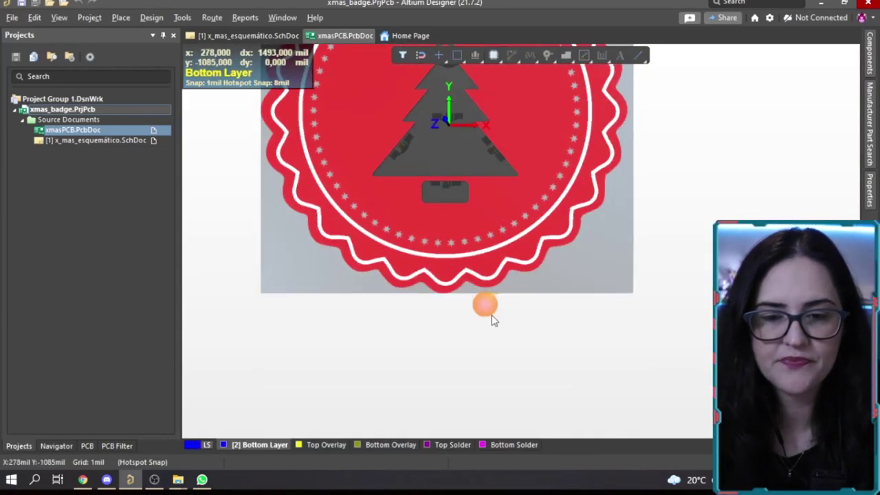
{"action": "right_click_drag", "start_coordinate": [487, 301], "coordinate": [451, 342], "text": "ctrl"}
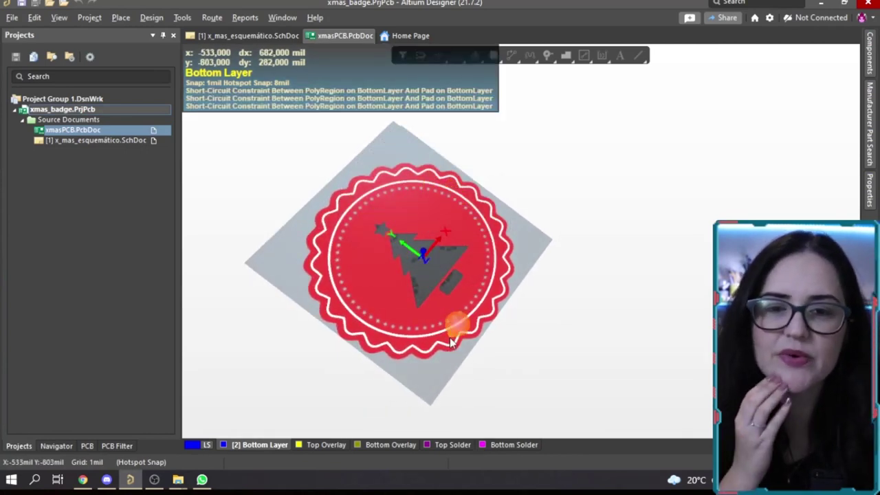
{"action": "mouse_move", "coordinate": [444, 279]}
{"action": "right_mouse_down", "text": "shift"}
{"action": "mouse_move", "coordinate": [495, 406]}
{"action": "mouse_move", "coordinate": [503, 314]}
{"action": "mouse_move", "coordinate": [543, 251]}
{"action": "mouse_move", "coordinate": [590, 399]}
{"action": "mouse_move", "coordinate": [516, 395]}
{"action": "mouse_move", "coordinate": [493, 381]}
{"action": "mouse_move", "coordinate": [542, 318]}
{"action": "mouse_move", "coordinate": [502, 202]}
{"action": "mouse_move", "coordinate": [453, 237]}
{"action": "mouse_move", "coordinate": [508, 275]}
{"action": "mouse_move", "coordinate": [487, 267]}
{"action": "mouse_move", "coordinate": [527, 216]}
{"action": "mouse_move", "coordinate": [472, 220]}
{"action": "mouse_move", "coordinate": [441, 242]}
{"action": "mouse_move", "coordinate": [499, 242]}
{"action": "mouse_move", "coordinate": [541, 255]}
{"action": "mouse_move", "coordinate": [525, 247]}
{"action": "mouse_move", "coordinate": [506, 254]}
{"action": "right_mouse_up", "text": "shift"}
{"action": "scroll", "coordinate": [506, 255], "scroll_direction": "up", "scroll_amount": 5, "text": "ctrl"}
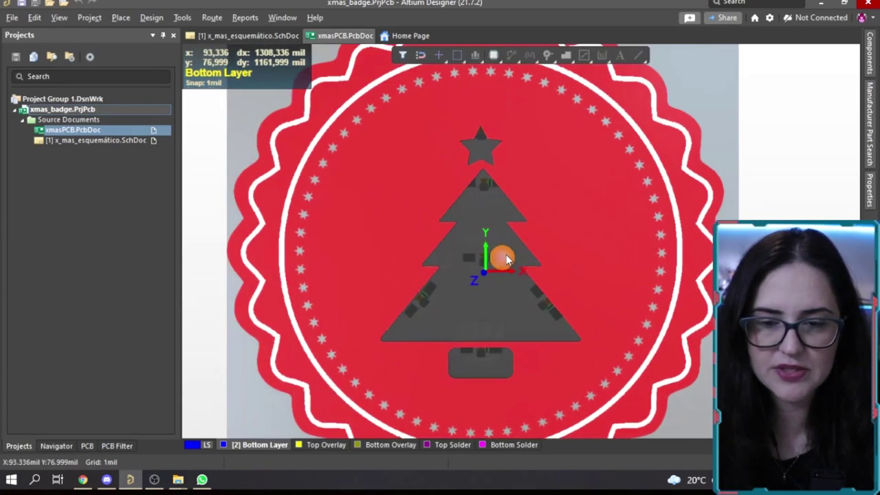
Flip the board in 3D and examine the LEDs, resistor and battery holder mounted on the back side
{"action": "key", "text": "ctrl+f"}
{"action": "scroll", "coordinate": [543, 250], "scroll_direction": "down", "scroll_amount": 3}
{"action": "scroll", "coordinate": [550, 257], "scroll_direction": "up", "scroll_amount": 4}
{"action": "scroll", "coordinate": [550, 257], "scroll_direction": "down", "scroll_amount": 3}
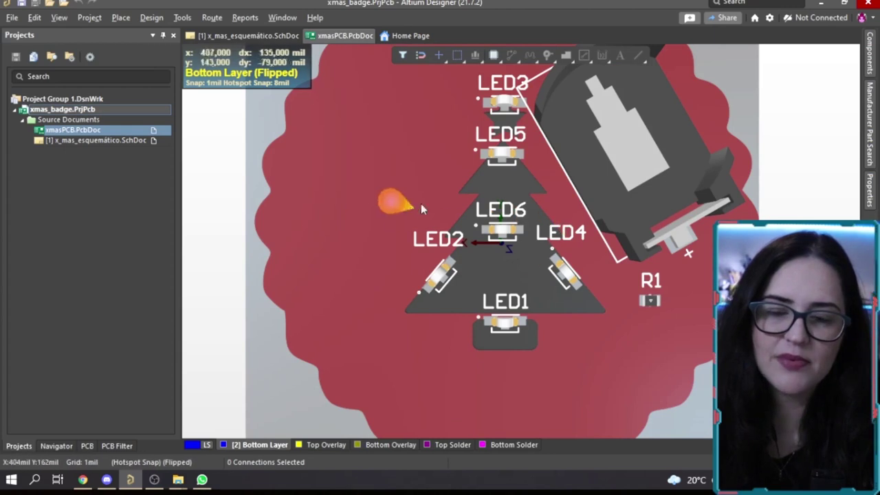
{"action": "right_click_drag", "start_coordinate": [489, 284], "coordinate": [472, 269]}
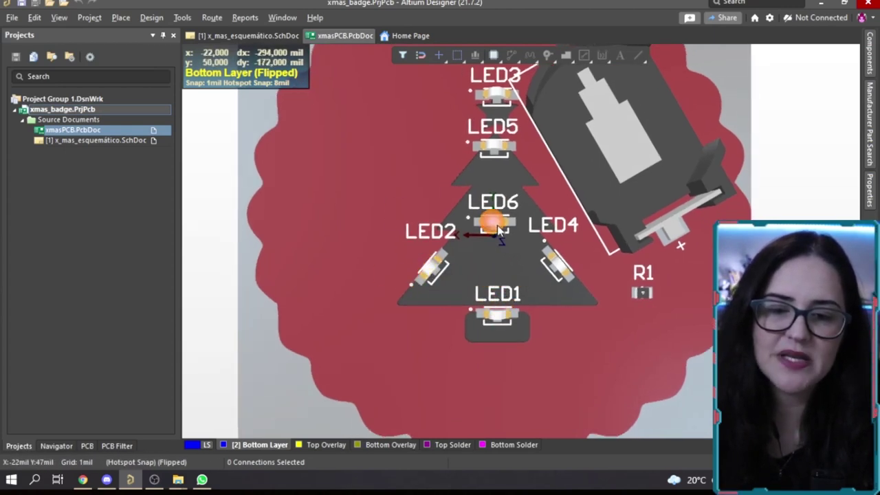
{"action": "mouse_move", "coordinate": [498, 233]}
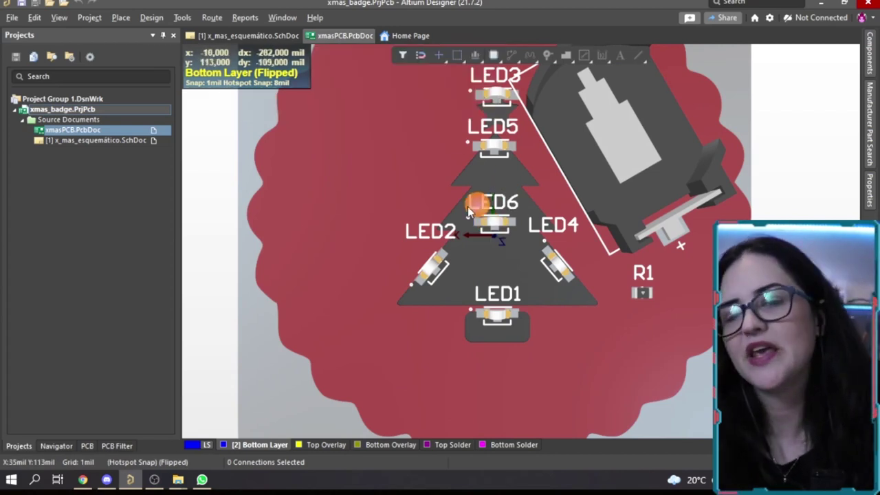
{"action": "scroll", "coordinate": [507, 176], "scroll_direction": "down", "scroll_amount": 3}
{"action": "scroll", "coordinate": [510, 176], "scroll_direction": "down", "scroll_amount": 5, "text": "ctrl"}
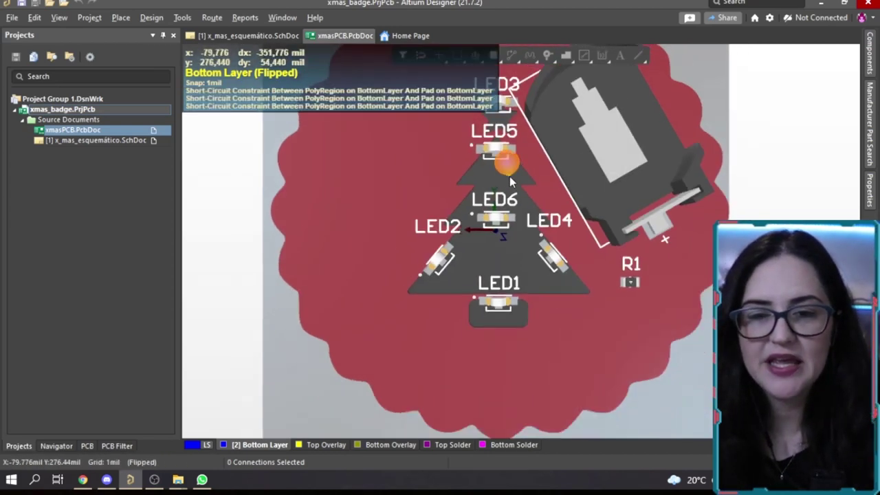
{"action": "scroll", "coordinate": [520, 158], "scroll_direction": "up", "scroll_amount": 2, "text": "ctrl"}
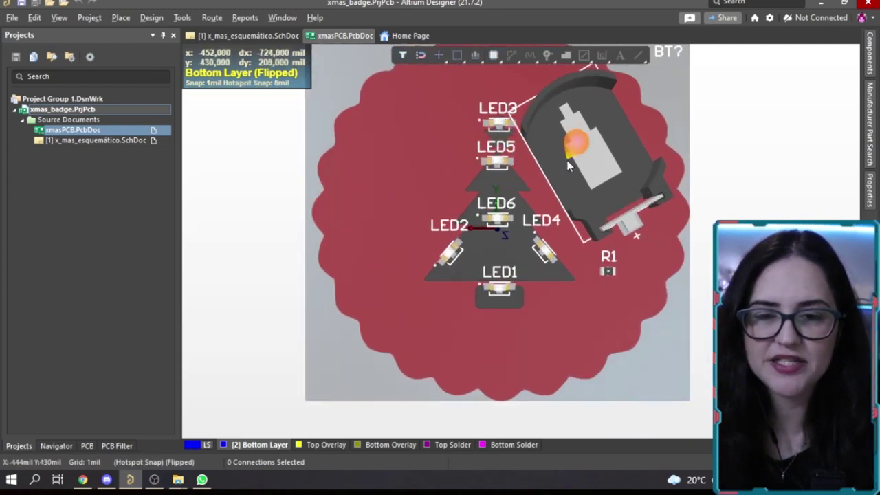
{"action": "scroll", "coordinate": [549, 144], "scroll_direction": "down", "scroll_amount": 2, "text": "ctrl"}
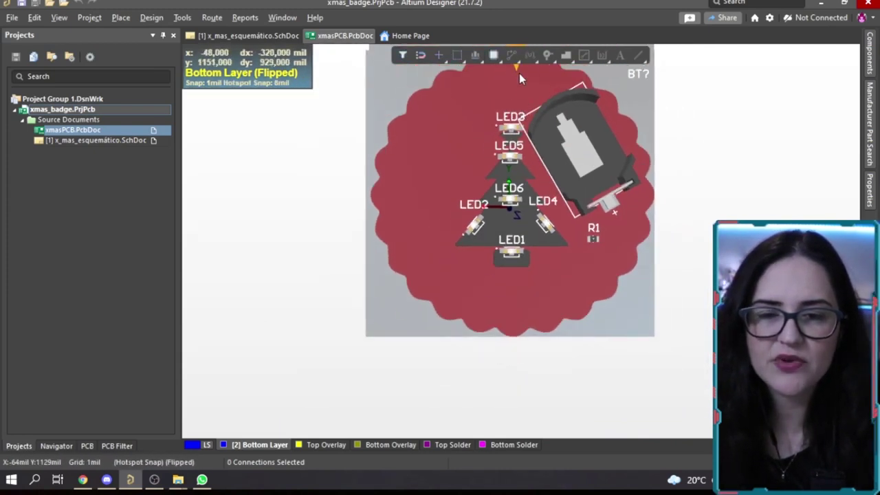
{"action": "scroll", "coordinate": [520, 77], "scroll_direction": "down", "scroll_amount": 3, "text": "ctrl"}
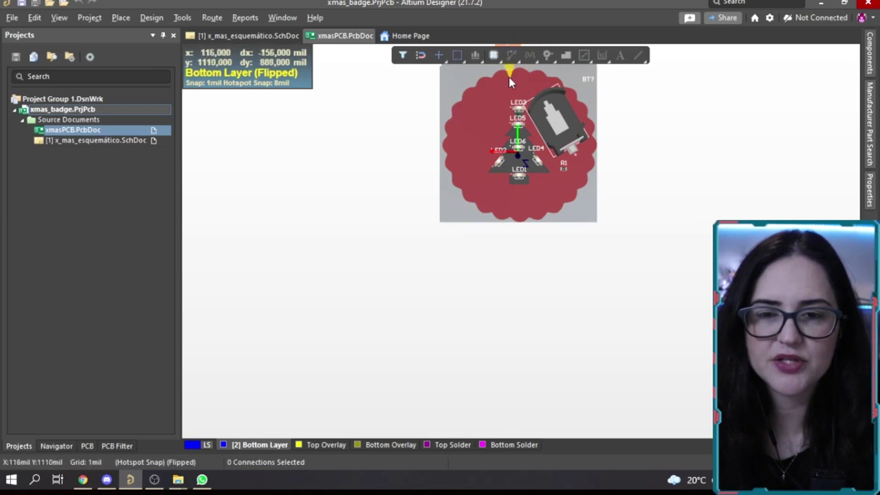
{"action": "scroll", "coordinate": [526, 80], "scroll_direction": "up", "scroll_amount": 3, "text": "ctrl"}
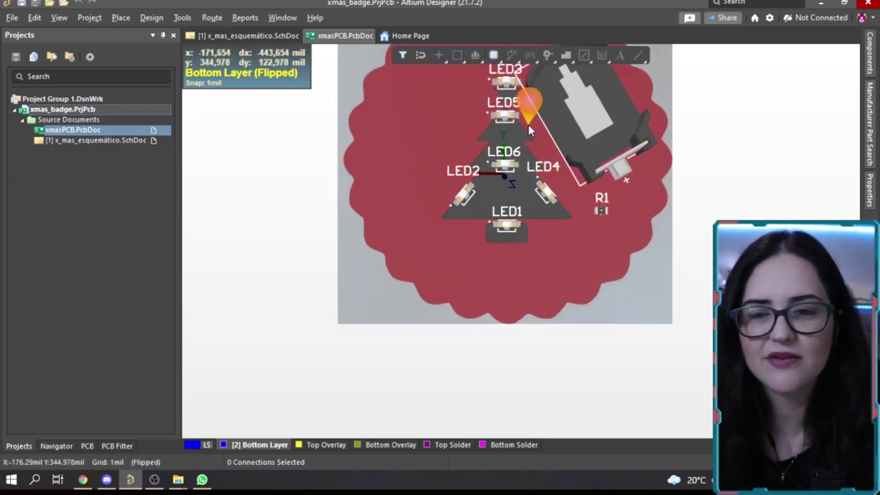
{"action": "scroll", "coordinate": [528, 124], "scroll_direction": "down", "scroll_amount": 2, "text": "ctrl"}
{"action": "scroll", "coordinate": [562, 96], "scroll_direction": "up", "scroll_amount": 3, "text": "ctrl"}
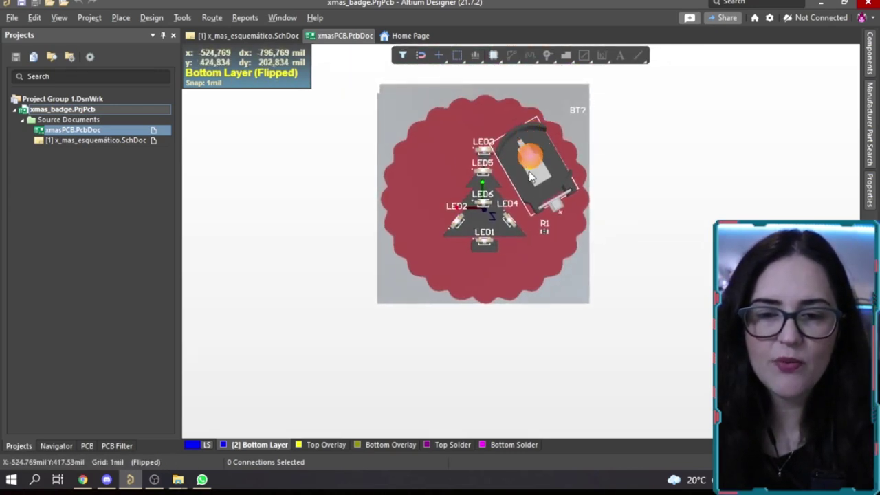
{"action": "scroll", "coordinate": [528, 152], "scroll_direction": "up", "scroll_amount": 1, "text": "ctrl"}
{"action": "scroll", "coordinate": [529, 172], "scroll_direction": "up", "scroll_amount": 2, "text": "ctrl"}
{"action": "scroll", "coordinate": [550, 82], "scroll_direction": "down", "scroll_amount": 1, "text": "ctrl"}
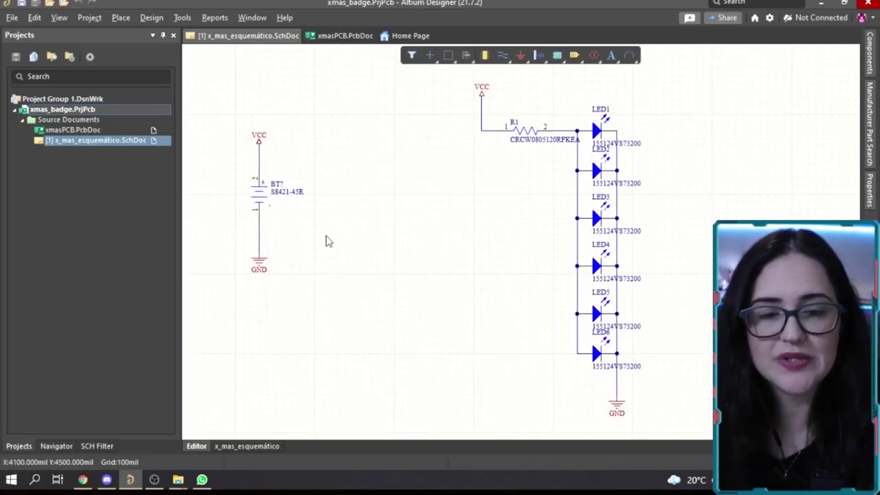
Change the battery's designator in the schematic to BT1
{"action": "left_click", "coordinate": [268, 196]}
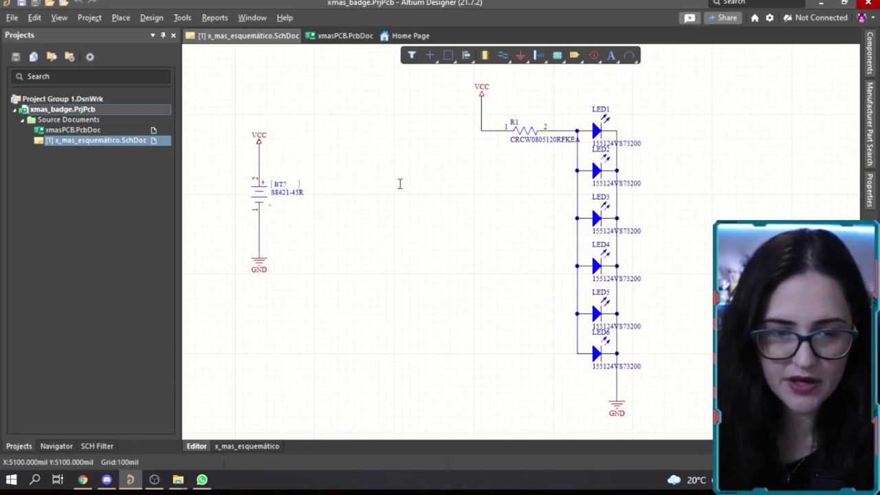
{"action": "type", "text": "1"}
{"action": "key", "text": "Return"}
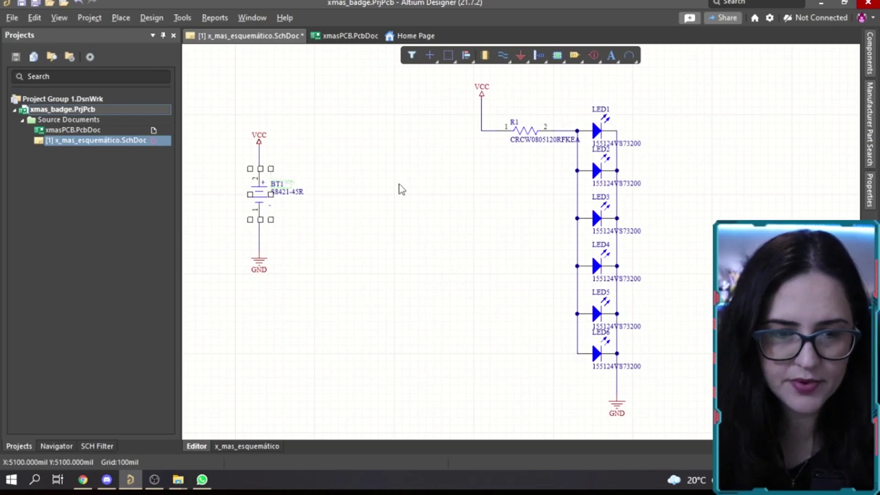
{"action": "left_click", "coordinate": [393, 242]}
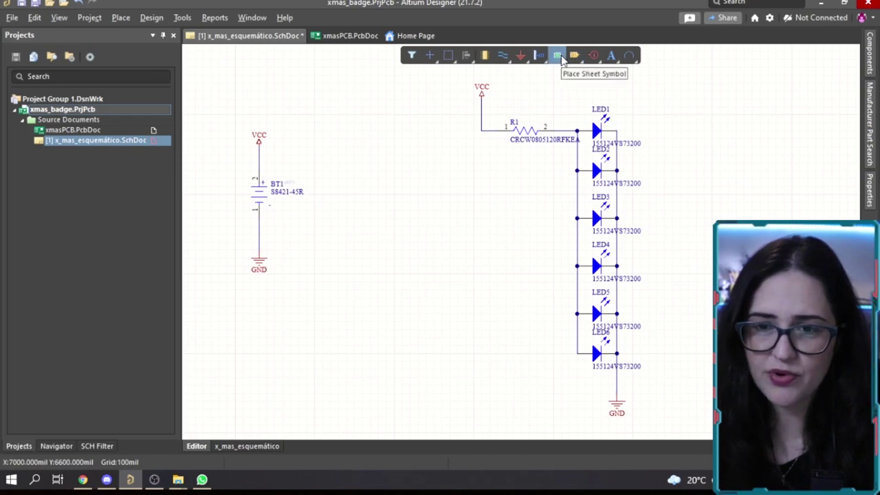
Show the Miscellaneous Devices component library and clear its BAT-HLD-003-SMT search filter
{"action": "left_click", "coordinate": [502, 56]}
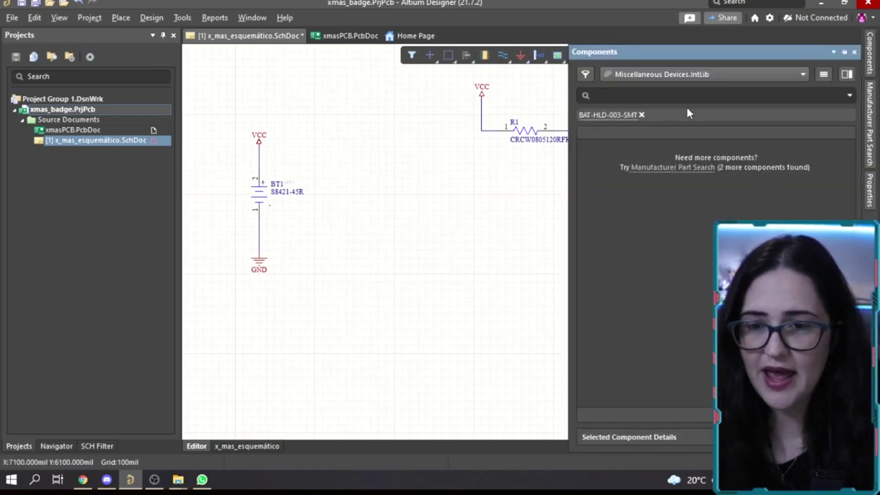
{"action": "left_click", "coordinate": [642, 115]}
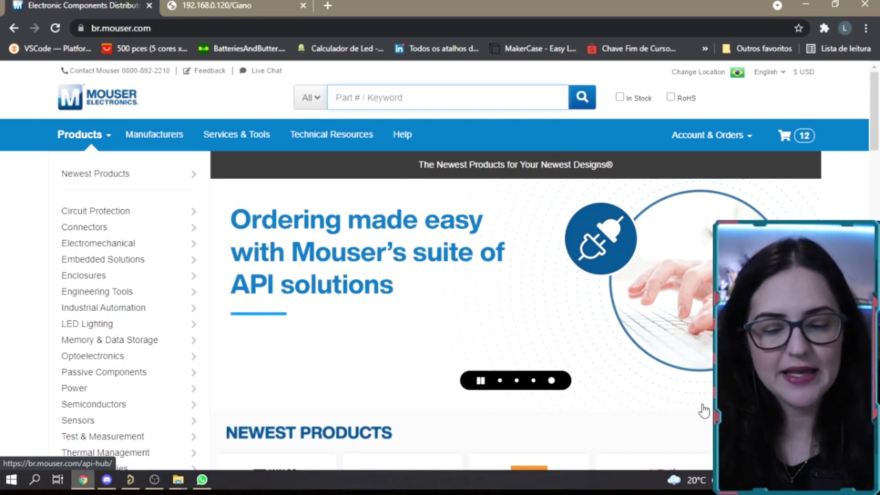
Search the Mouser website in the browser for "battery holder" and look through the product category list
{"action": "type", "text": "battery holder"}
{"action": "key", "text": "Return"}
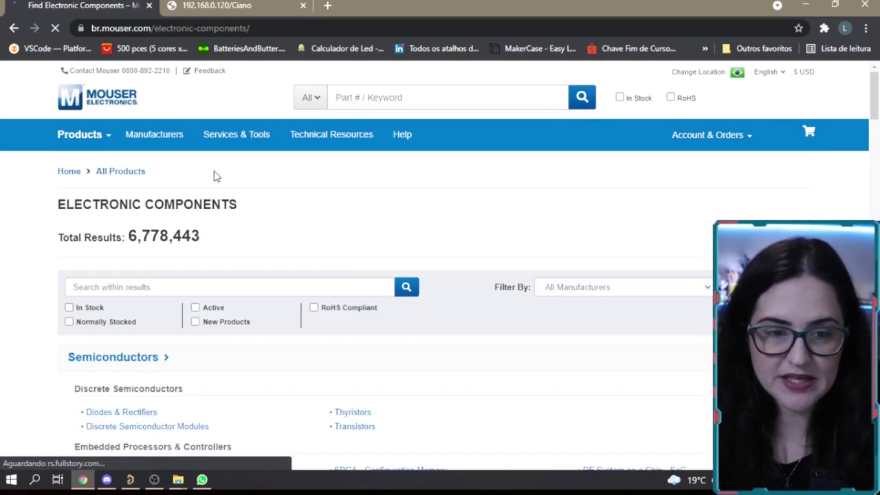
{"action": "scroll", "coordinate": [252, 176], "scroll_direction": "down", "scroll_amount": 7}
{"action": "scroll", "coordinate": [207, 303], "scroll_direction": "up", "scroll_amount": 5}
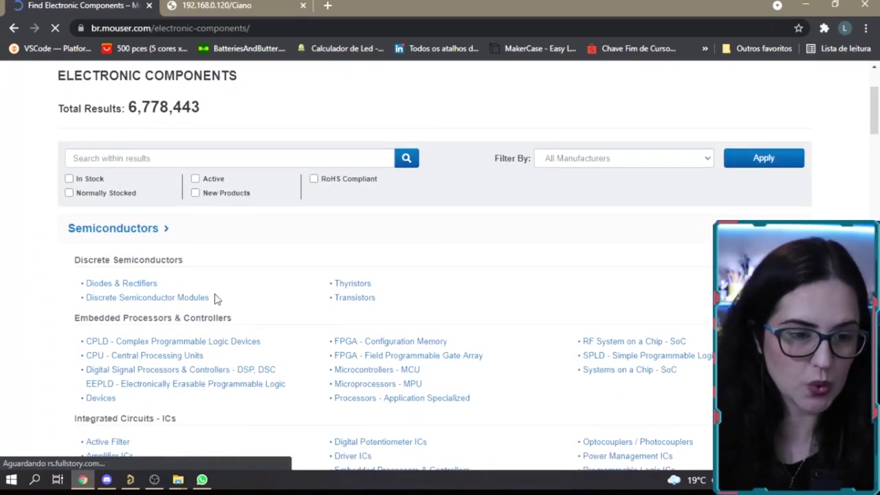
{"action": "scroll", "coordinate": [619, 258], "scroll_direction": "down", "scroll_amount": 15}
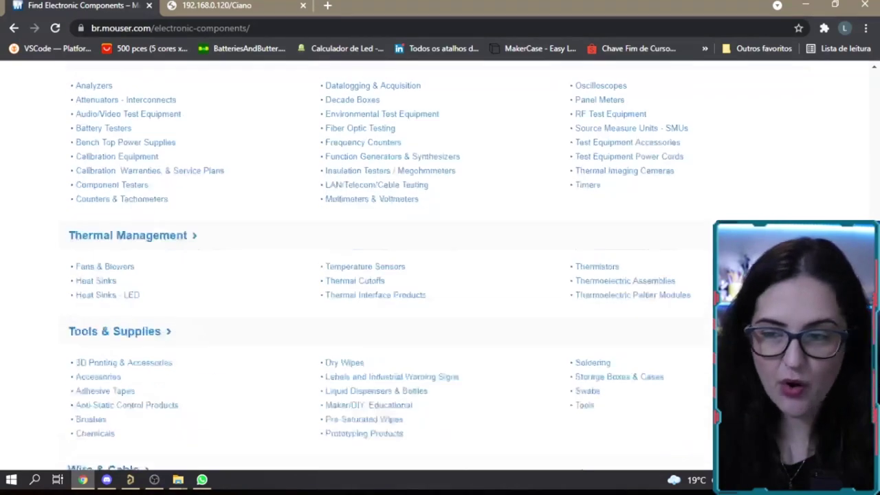
{"action": "scroll", "coordinate": [358, 275], "scroll_direction": "down", "scroll_amount": 4}
{"action": "scroll", "coordinate": [625, 330], "scroll_direction": "up", "scroll_amount": 15}
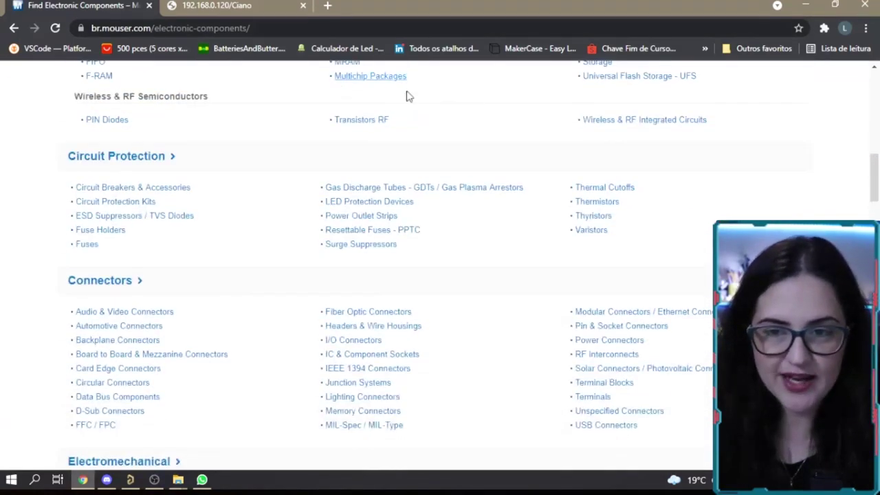
{"action": "scroll", "coordinate": [333, 123], "scroll_direction": "up", "scroll_amount": 12}
{"action": "scroll", "coordinate": [79, 303], "scroll_direction": "down", "scroll_amount": 3}
{"action": "scroll", "coordinate": [79, 303], "scroll_direction": "down", "scroll_amount": 1}
{"action": "scroll", "coordinate": [176, 328], "scroll_direction": "up", "scroll_amount": 4}
Search Mouser for "coin battery holder" and review the result categories
{"action": "left_click", "coordinate": [338, 94]}
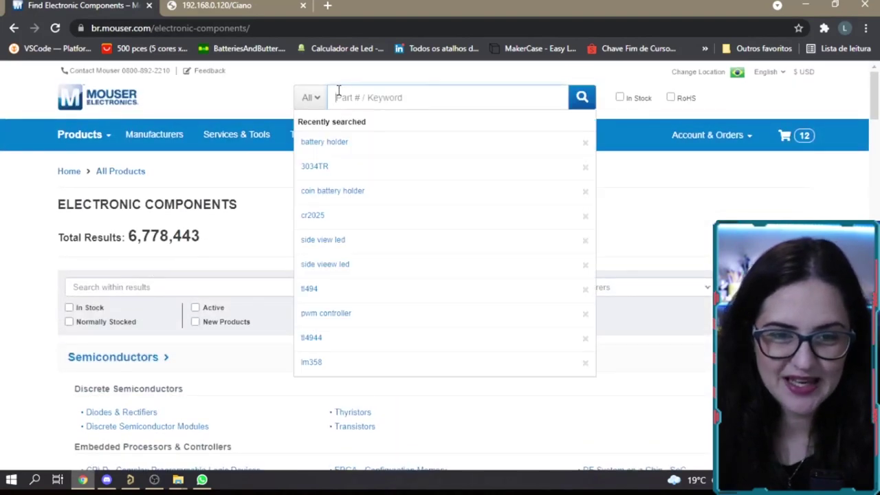
{"action": "type", "text": "coin batte"}
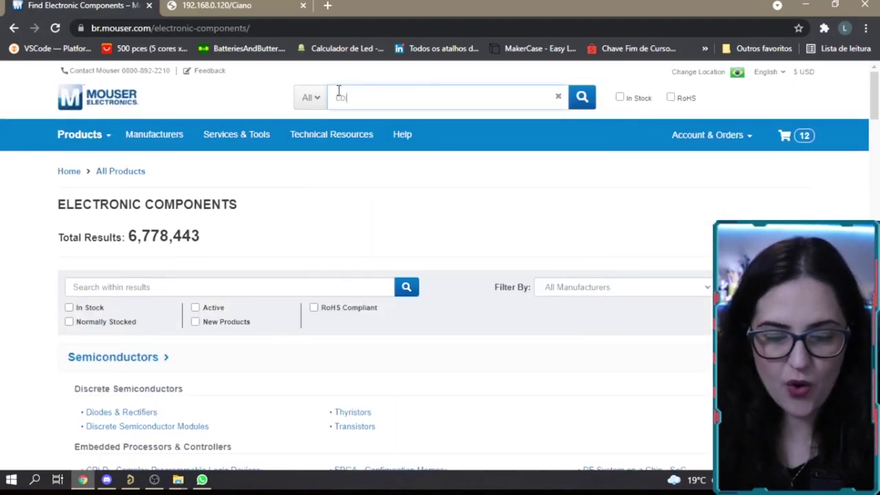
{"action": "type", "text": "ry holder"}
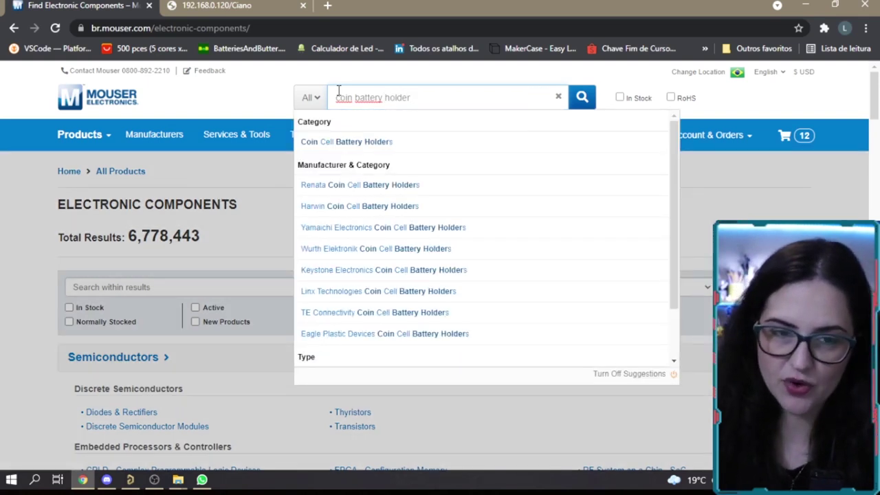
{"action": "key", "text": "Return"}
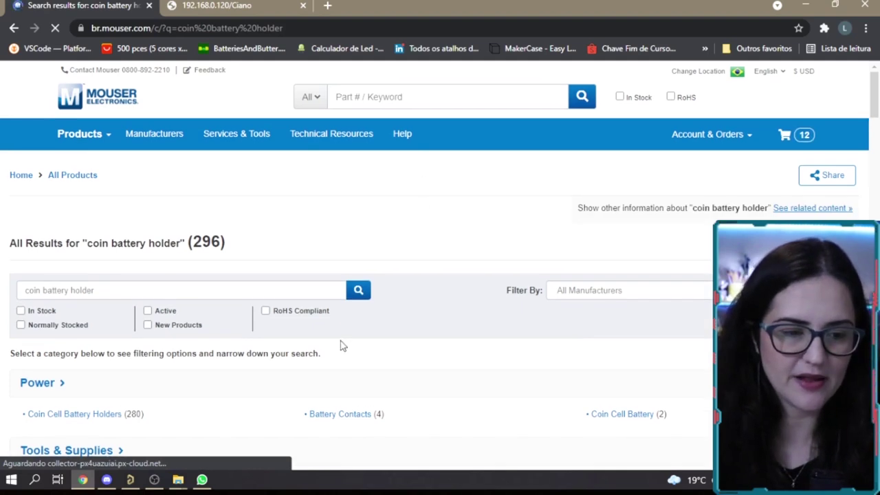
{"action": "scroll", "coordinate": [342, 344], "scroll_direction": "down", "scroll_amount": 5}
{"action": "scroll", "coordinate": [220, 241], "scroll_direction": "up", "scroll_amount": 2}
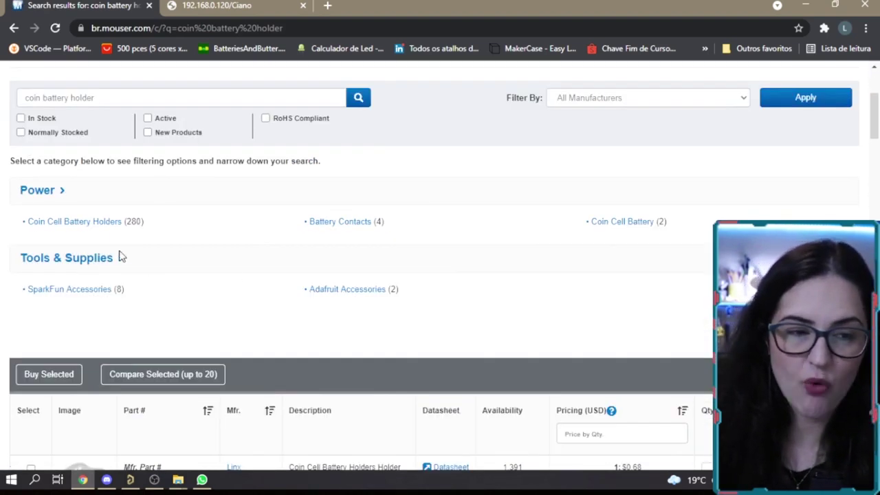
{"action": "scroll", "coordinate": [88, 227], "scroll_direction": "up", "scroll_amount": 2}
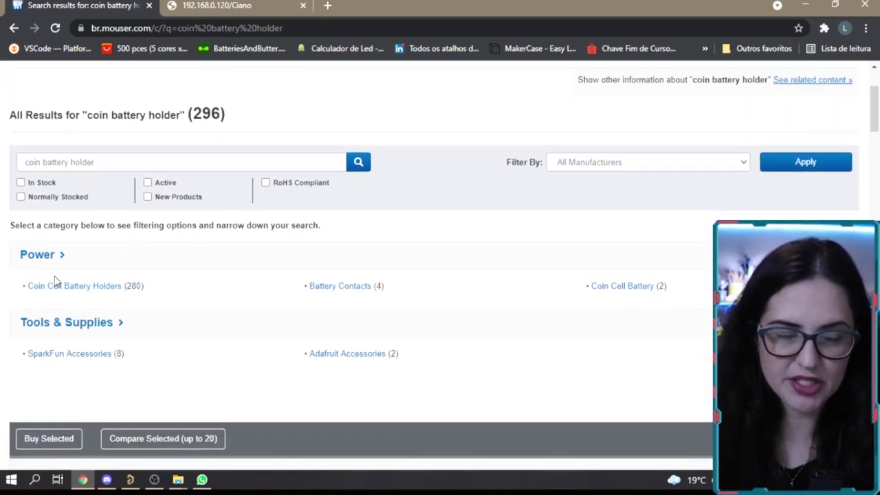
Look through the first coin battery holder results and check which battery sizes the BAT-HLD-003-SMT holder supports
{"action": "scroll", "coordinate": [53, 295], "scroll_direction": "down", "scroll_amount": 2}
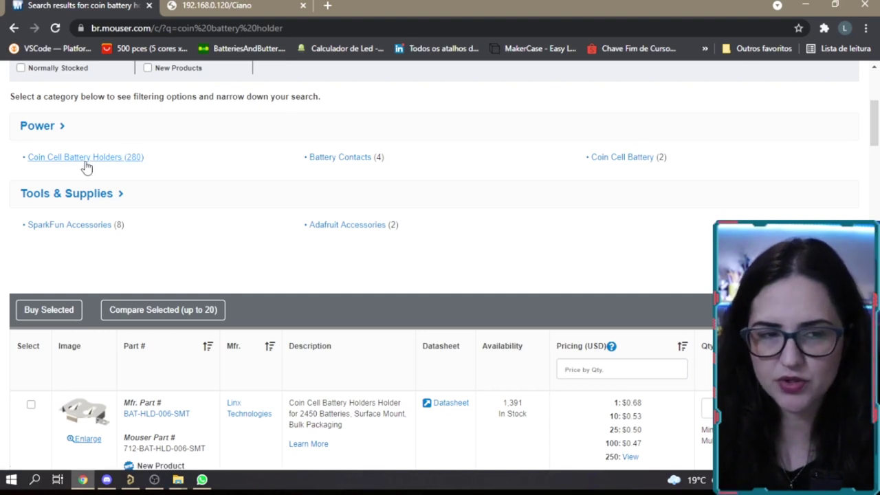
{"action": "scroll", "coordinate": [86, 167], "scroll_direction": "down", "scroll_amount": 3}
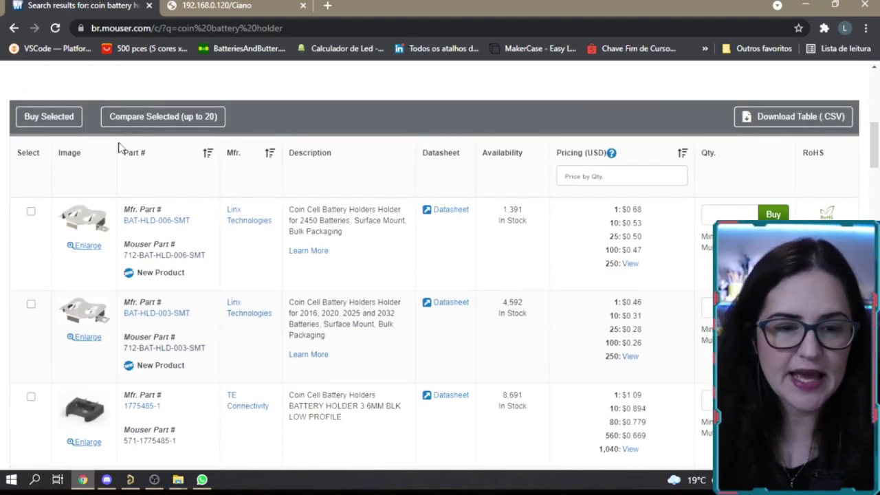
{"action": "scroll", "coordinate": [59, 219], "scroll_direction": "down", "scroll_amount": 2}
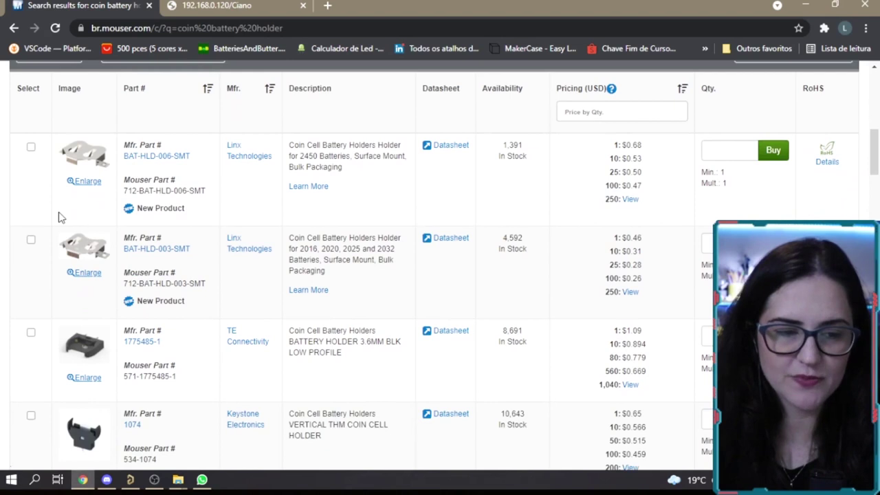
{"action": "scroll", "coordinate": [100, 256], "scroll_direction": "up", "scroll_amount": 1}
{"action": "scroll", "coordinate": [165, 309], "scroll_direction": "up", "scroll_amount": 1}
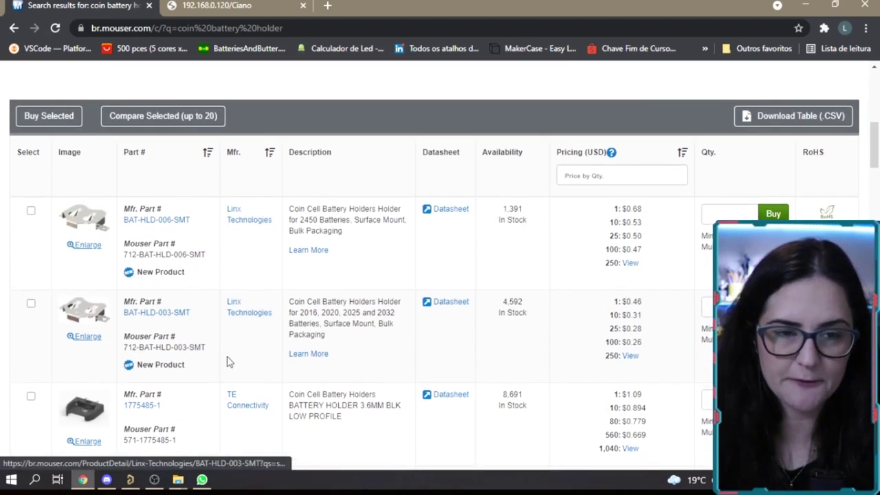
{"action": "scroll", "coordinate": [191, 156], "scroll_direction": "down", "scroll_amount": 1}
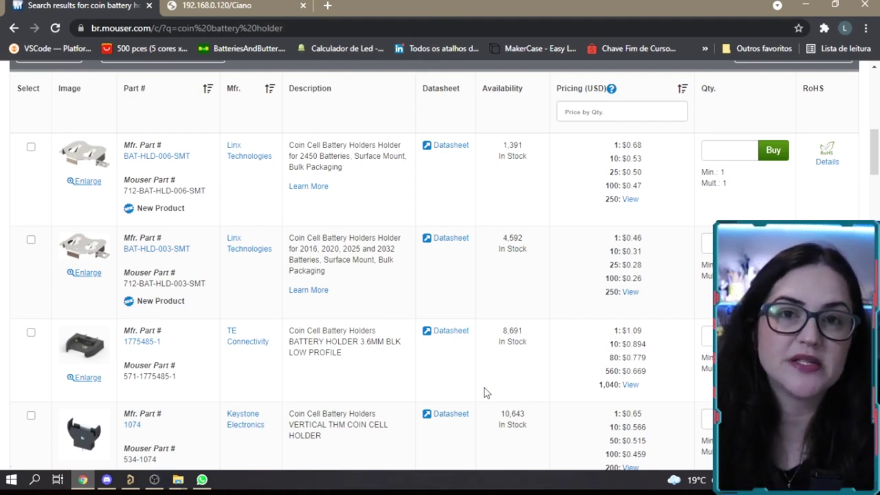
{"action": "scroll", "coordinate": [484, 393], "scroll_direction": "down", "scroll_amount": 10}
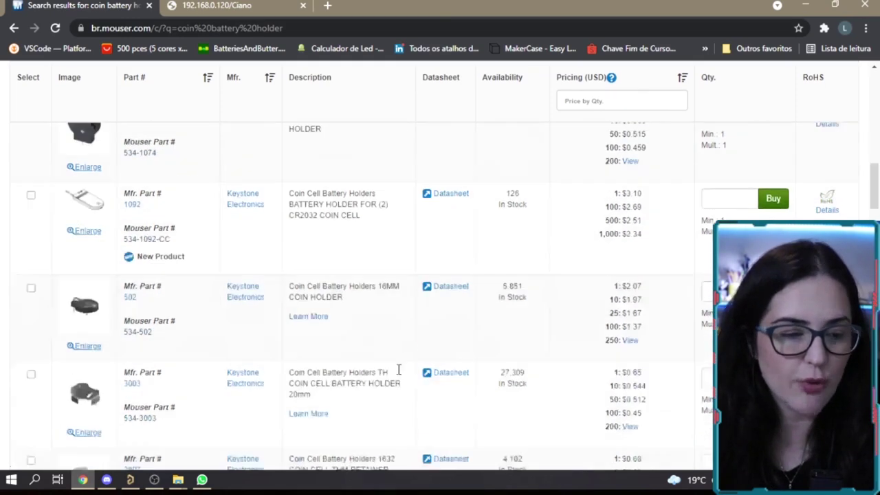
{"action": "scroll", "coordinate": [342, 280], "scroll_direction": "up", "scroll_amount": 8}
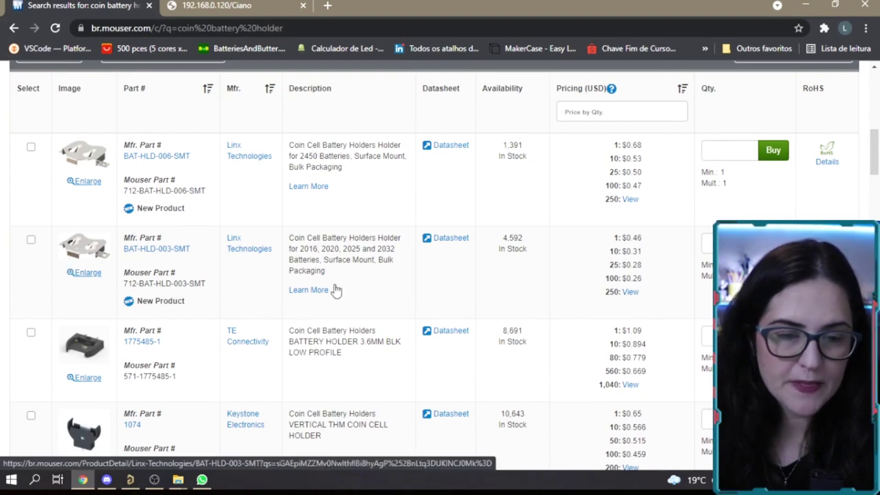
{"action": "left_click_drag", "start_coordinate": [343, 249], "coordinate": [359, 253]}
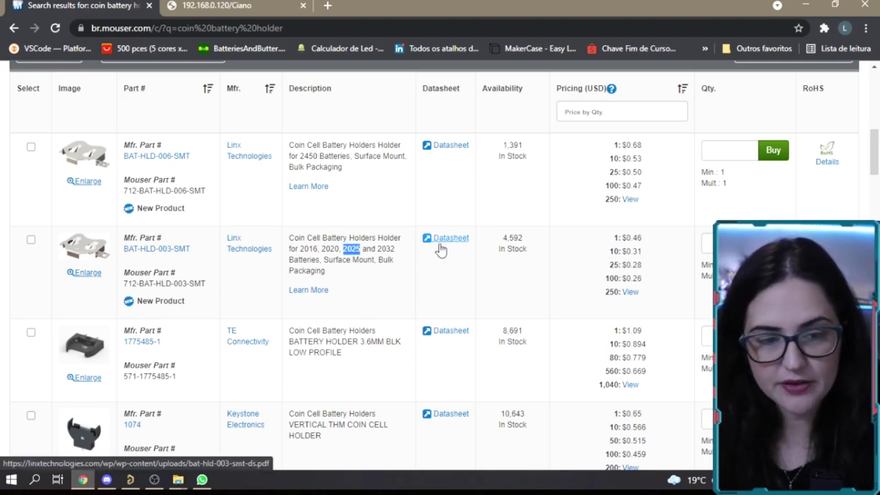
Browse further through the coin battery holder results and check the battery type and stock of the Linx BAT-HLD-001
{"action": "scroll", "coordinate": [344, 250], "scroll_direction": "down", "scroll_amount": 3}
{"action": "scroll", "coordinate": [344, 249], "scroll_direction": "down", "scroll_amount": 3}
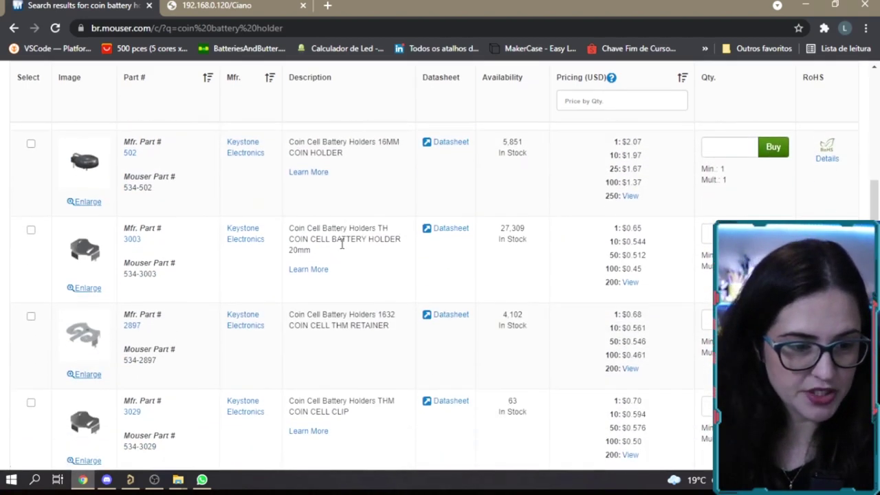
{"action": "scroll", "coordinate": [250, 176], "scroll_direction": "down", "scroll_amount": 4}
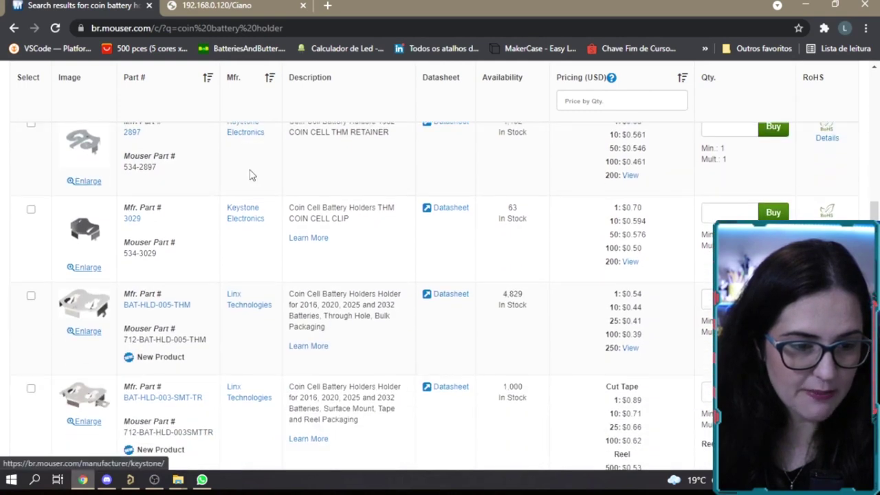
{"action": "scroll", "coordinate": [249, 176], "scroll_direction": "down", "scroll_amount": 1}
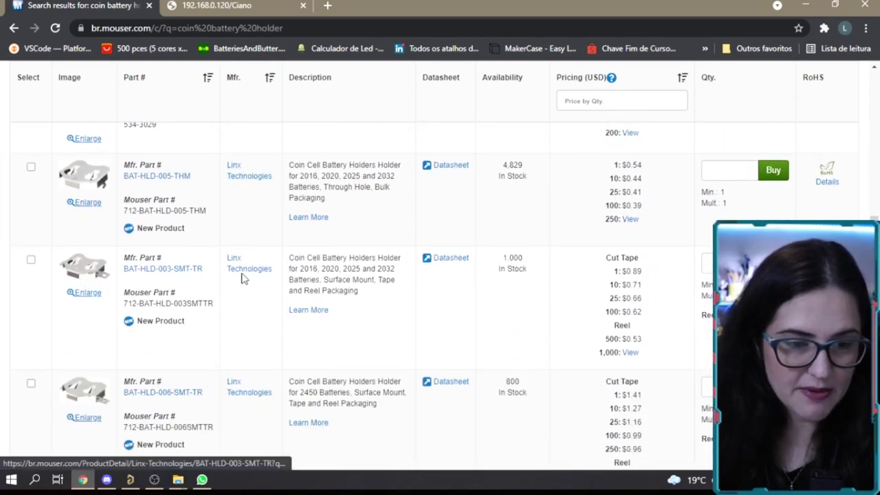
{"action": "scroll", "coordinate": [251, 320], "scroll_direction": "up", "scroll_amount": 2}
{"action": "scroll", "coordinate": [251, 320], "scroll_direction": "up", "scroll_amount": 9}
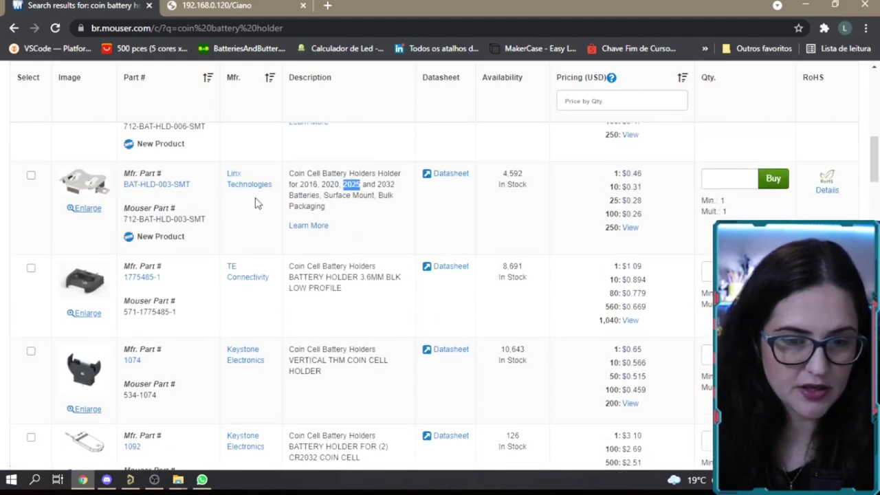
{"action": "scroll", "coordinate": [251, 206], "scroll_direction": "down", "scroll_amount": 6}
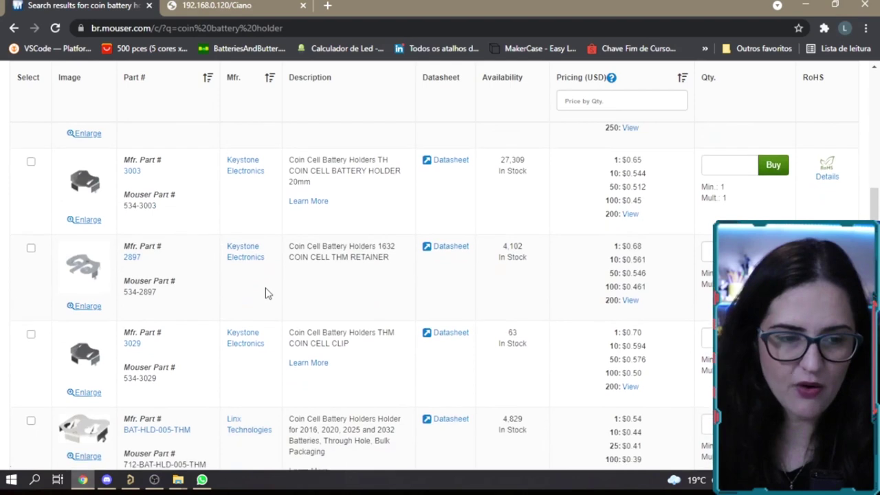
{"action": "scroll", "coordinate": [261, 294], "scroll_direction": "down", "scroll_amount": 2}
{"action": "scroll", "coordinate": [146, 308], "scroll_direction": "down", "scroll_amount": 5}
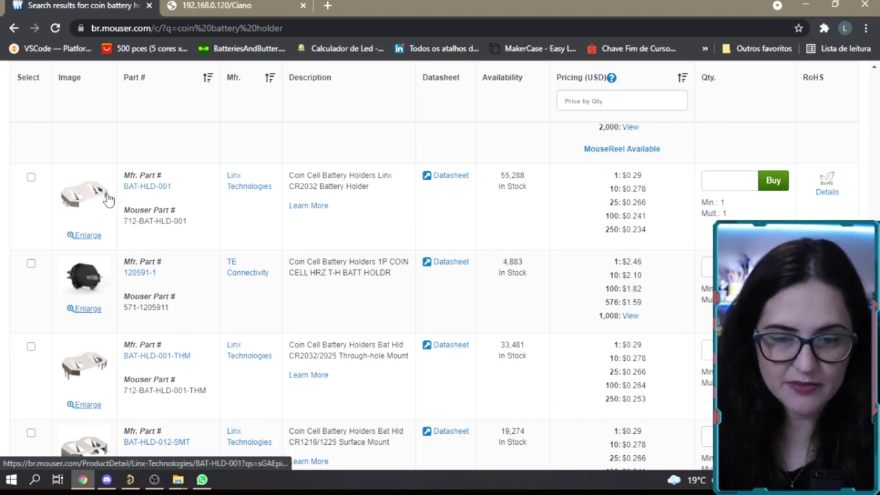
{"action": "left_click_drag", "start_coordinate": [289, 186], "coordinate": [317, 190]}
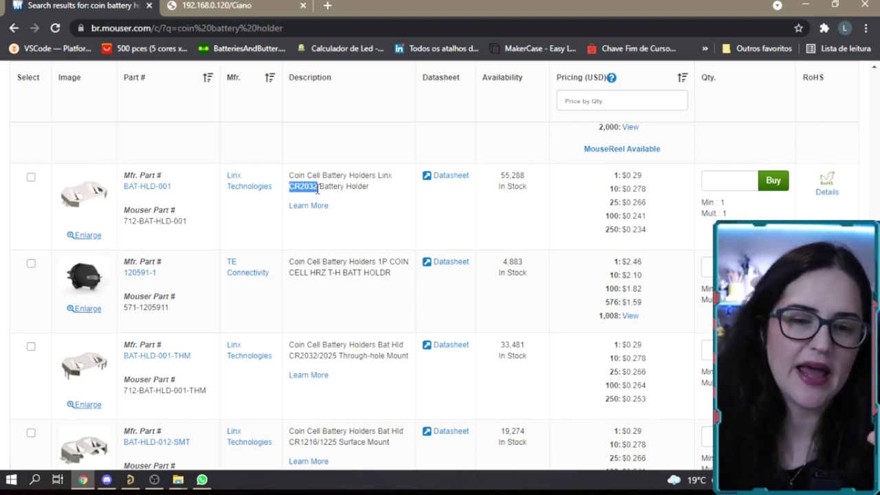
{"action": "mouse_move", "coordinate": [318, 190]}
{"action": "left_mouse_down"}
{"action": "mouse_move", "coordinate": [295, 202]}
{"action": "mouse_move", "coordinate": [309, 191]}
{"action": "left_mouse_up"}
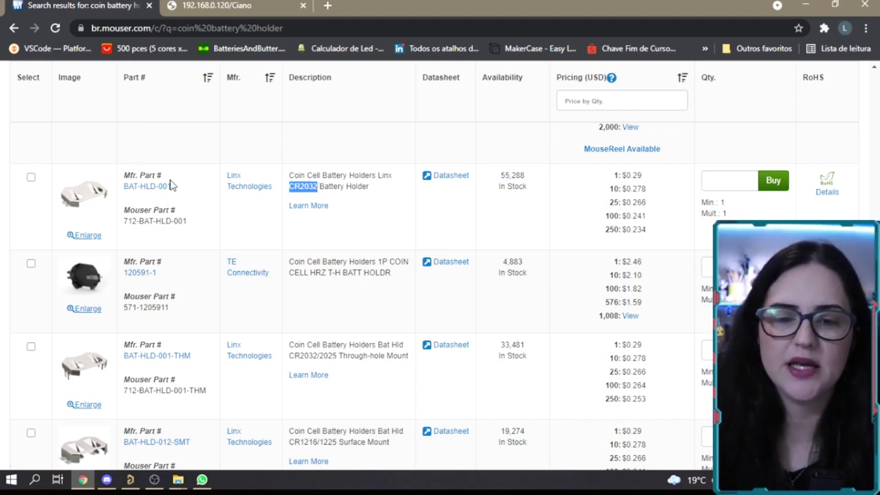
{"action": "scroll", "coordinate": [170, 184], "scroll_direction": "down", "scroll_amount": 2}
{"action": "scroll", "coordinate": [170, 185], "scroll_direction": "up", "scroll_amount": 2}
{"action": "scroll", "coordinate": [169, 185], "scroll_direction": "up", "scroll_amount": 1}
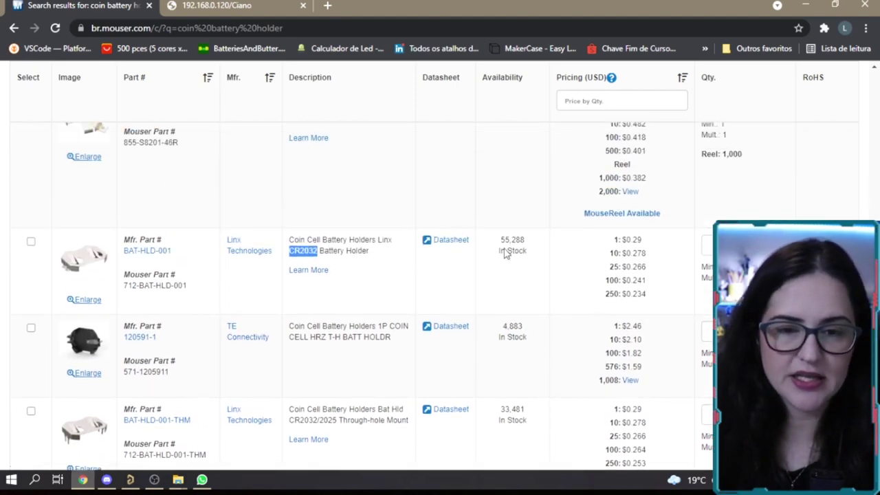
Open the BAT-HLD-001 datasheet and examine its dimension drawing and recommended footprint
{"action": "left_click", "coordinate": [459, 245]}
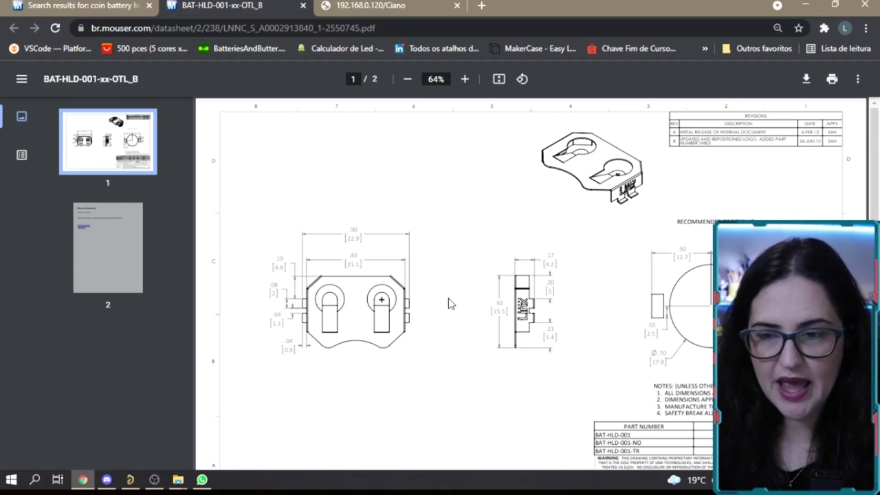
{"action": "scroll", "coordinate": [680, 210], "scroll_direction": "down", "scroll_amount": 1}
{"action": "scroll", "coordinate": [664, 219], "scroll_direction": "up", "scroll_amount": 1}
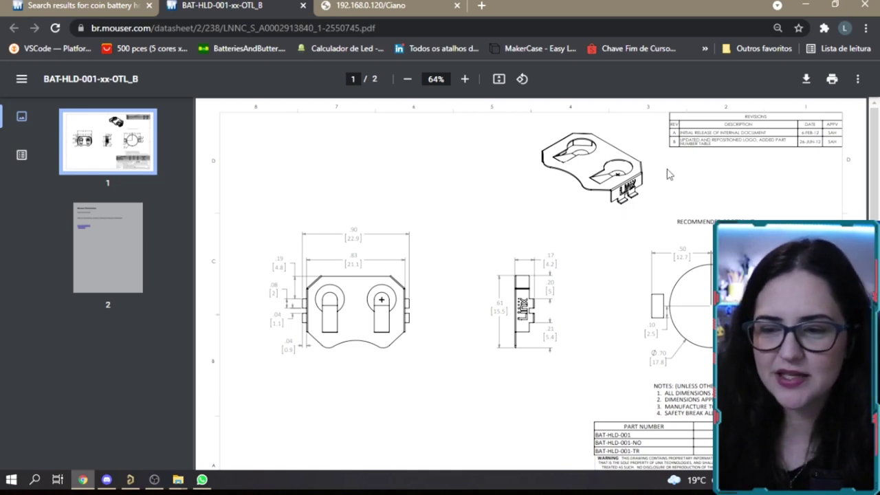
{"action": "scroll", "coordinate": [748, 168], "scroll_direction": "down", "scroll_amount": 3}
{"action": "scroll", "coordinate": [531, 284], "scroll_direction": "up", "scroll_amount": 3}
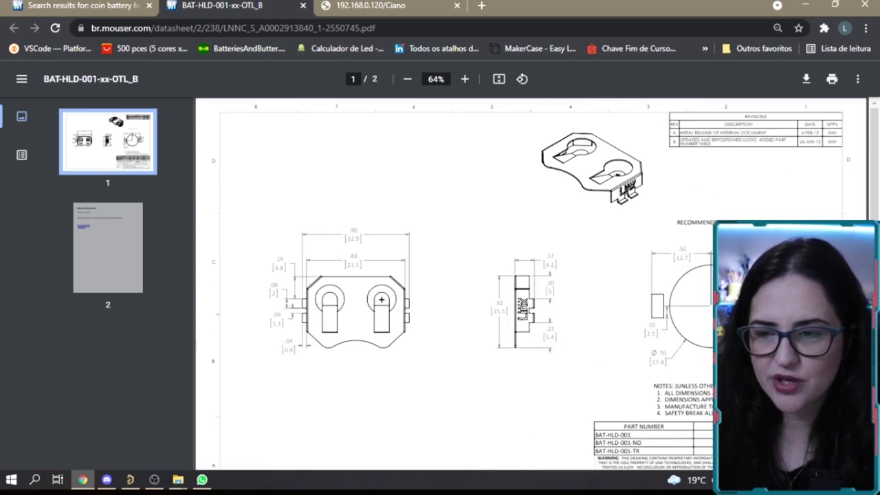
{"action": "scroll", "coordinate": [531, 284], "scroll_direction": "down", "scroll_amount": 1}
{"action": "scroll", "coordinate": [531, 284], "scroll_direction": "up", "scroll_amount": 1}
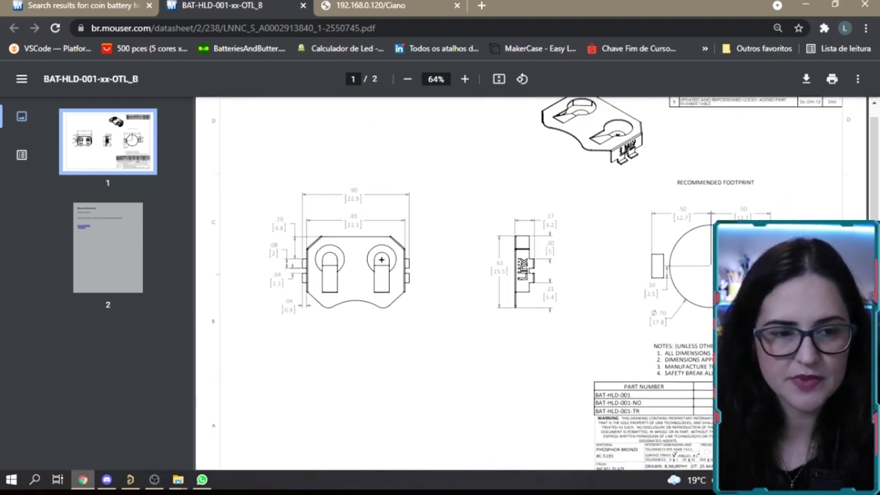
Return to the search results, open the BAT-HLD-001 product page and copy its manufacturer part number
{"action": "left_click", "coordinate": [102, 5]}
{"action": "left_click", "coordinate": [168, 254]}
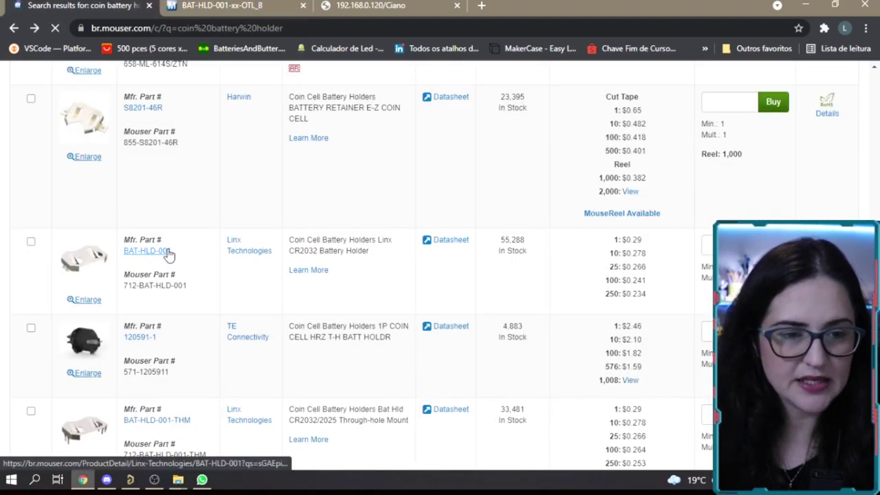
{"action": "scroll", "coordinate": [167, 255], "scroll_direction": "down", "scroll_amount": 2}
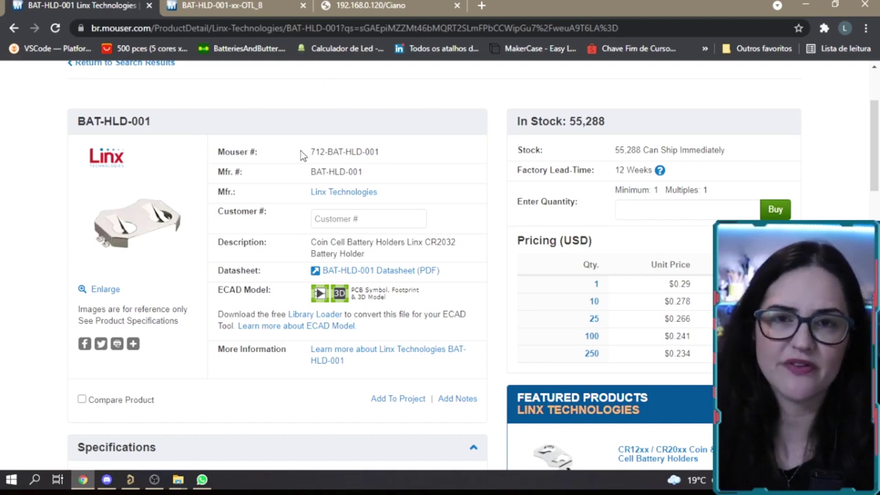
{"action": "left_click_drag", "start_coordinate": [407, 173], "coordinate": [318, 174]}
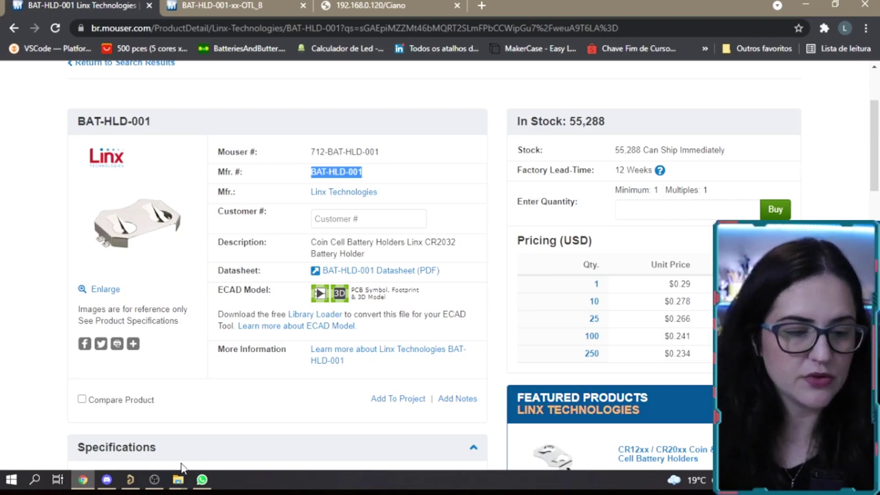
Switch to Altium Designer and search the manufacturer parts for BAT-HLD-001
{"action": "left_click", "coordinate": [130, 479]}
{"action": "type", "text": "BAT-HLD-001"}
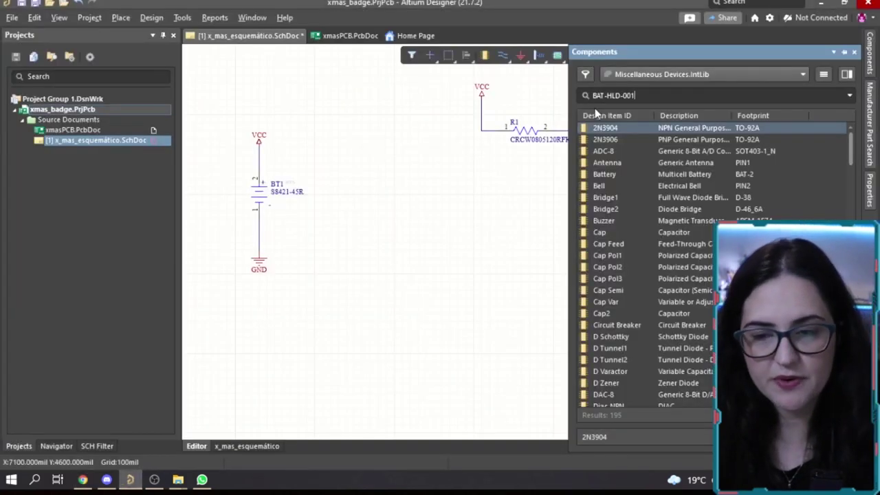
{"action": "key", "text": "Return"}
{"action": "left_click", "coordinate": [712, 167]}
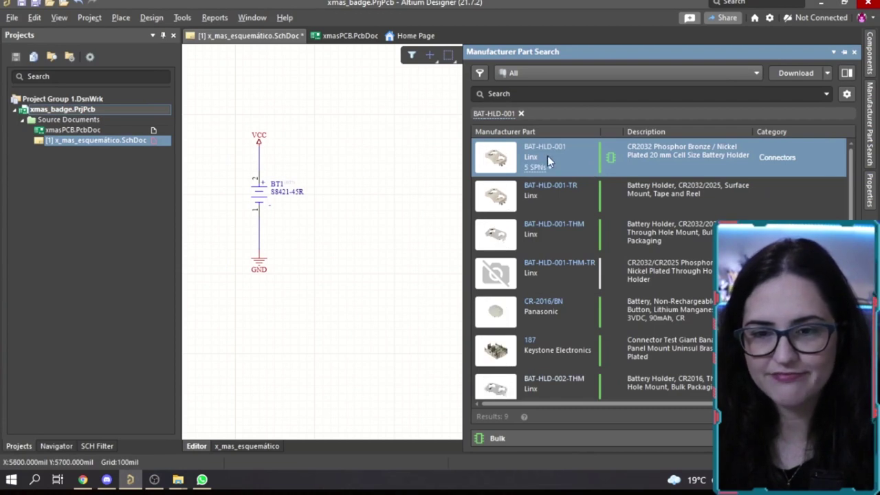
Place the Linx BAT-HLD-001 holder in the schematic beside battery BT1, and delete the old S8421-45R battery
{"action": "right_click", "coordinate": [568, 153]}
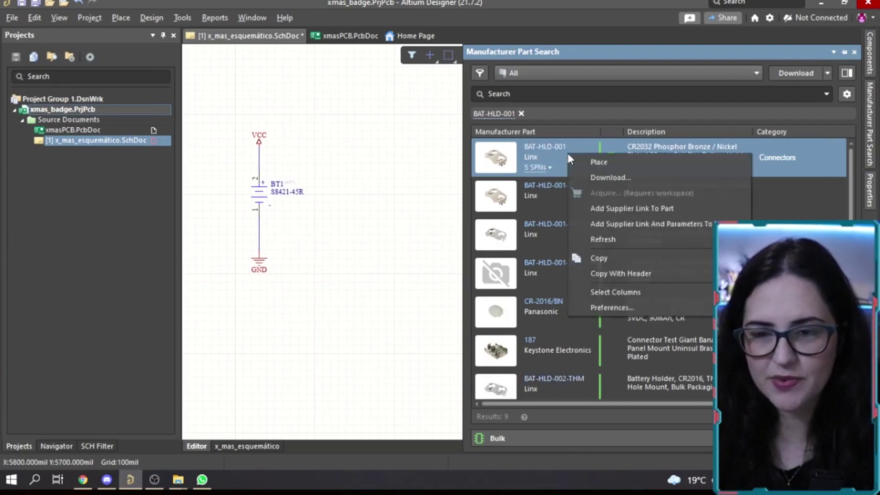
{"action": "left_click", "coordinate": [595, 163]}
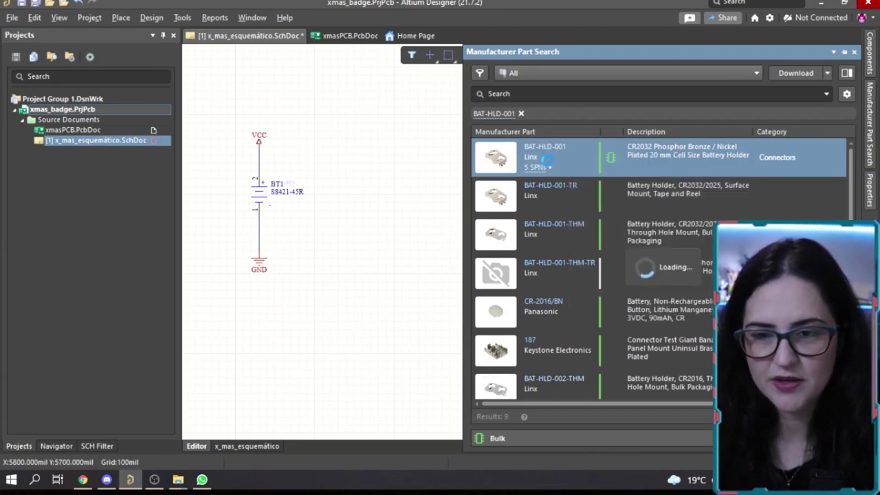
{"action": "left_click", "coordinate": [347, 210]}
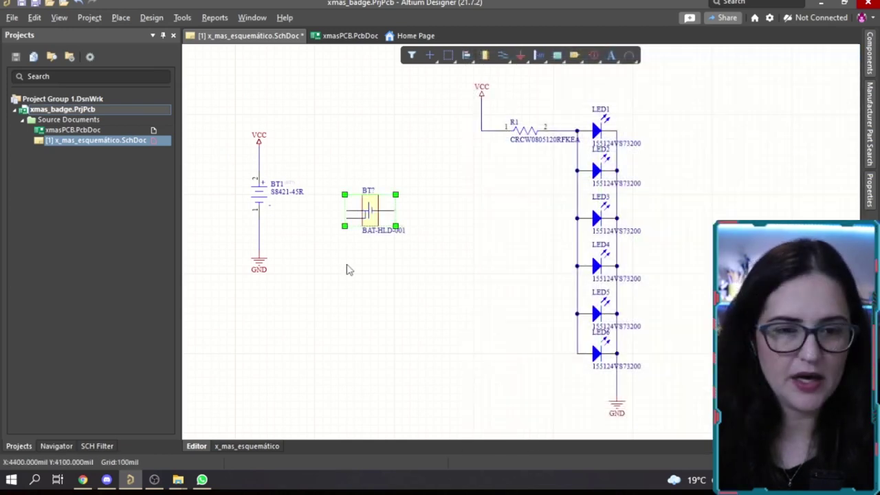
{"action": "left_click", "coordinate": [262, 193]}
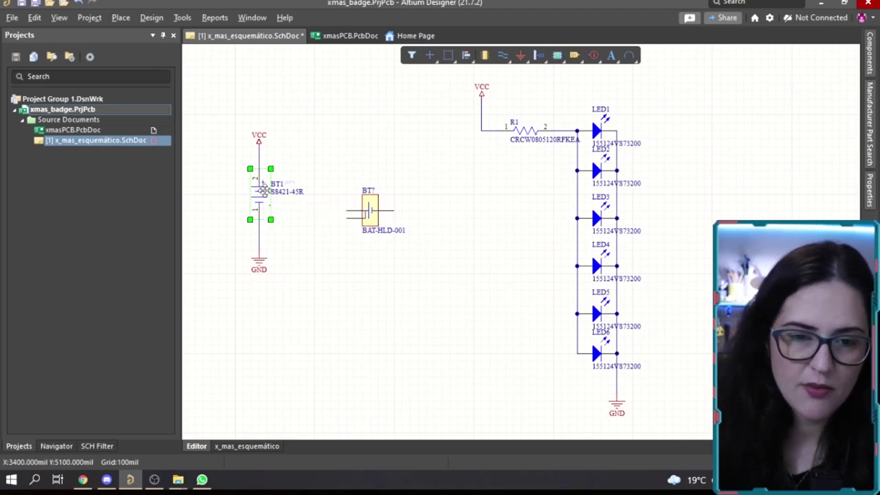
{"action": "key", "text": "Delete"}
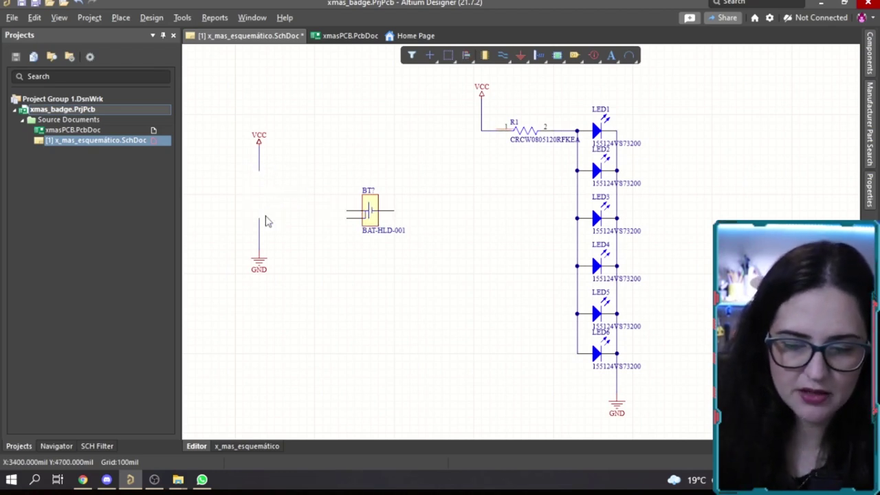
Move the BAT-HLD-001 symbol close to the gap between the VCC and GND wires and rotate it to vertical
{"action": "left_click", "coordinate": [371, 217]}
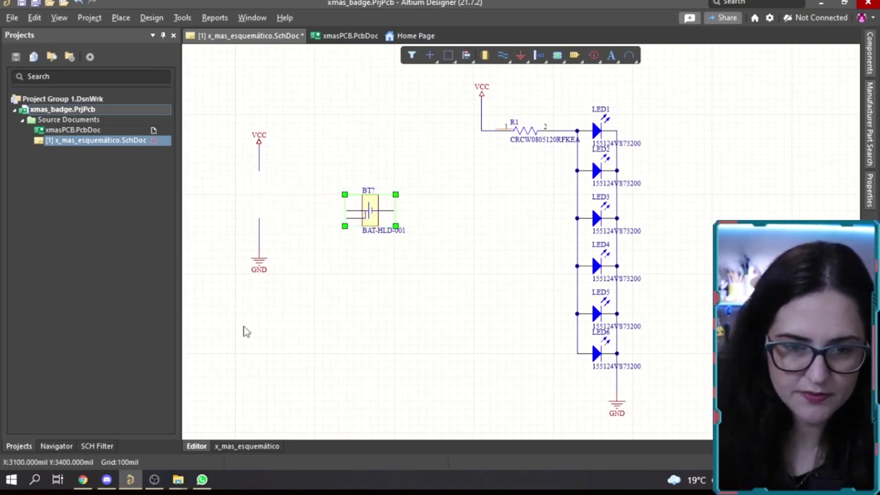
{"action": "right_click", "coordinate": [307, 197]}
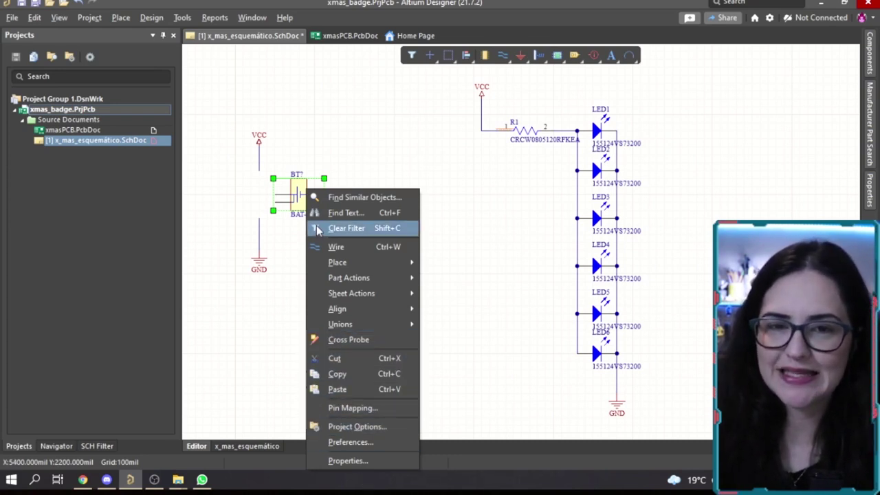
{"action": "left_click", "coordinate": [406, 146]}
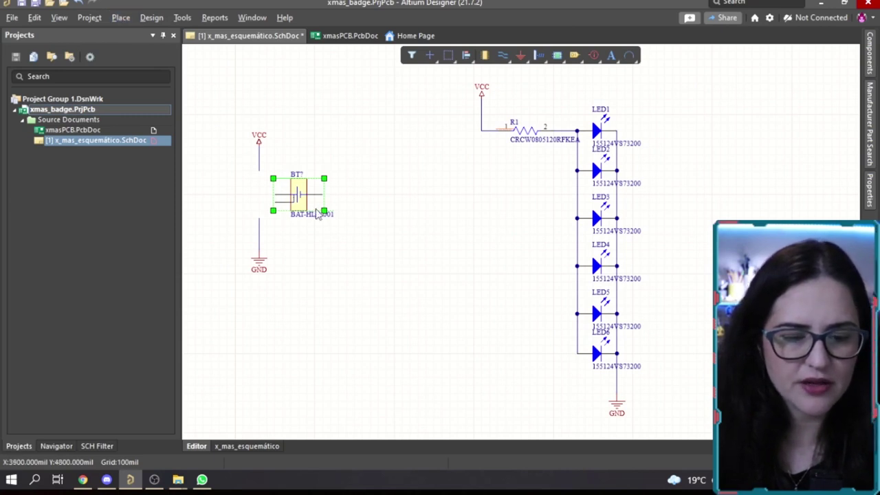
{"action": "key", "text": "space"}
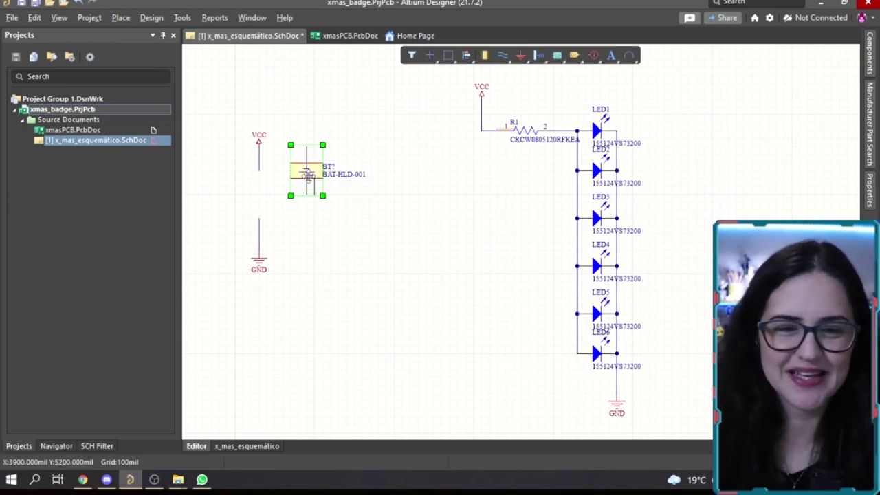
Fit the BAT-HLD-001 symbol between the VCC and GND wires, and show the xmasPCB board in unflipped 2D view
{"action": "left_click_drag", "start_coordinate": [309, 168], "coordinate": [267, 204]}
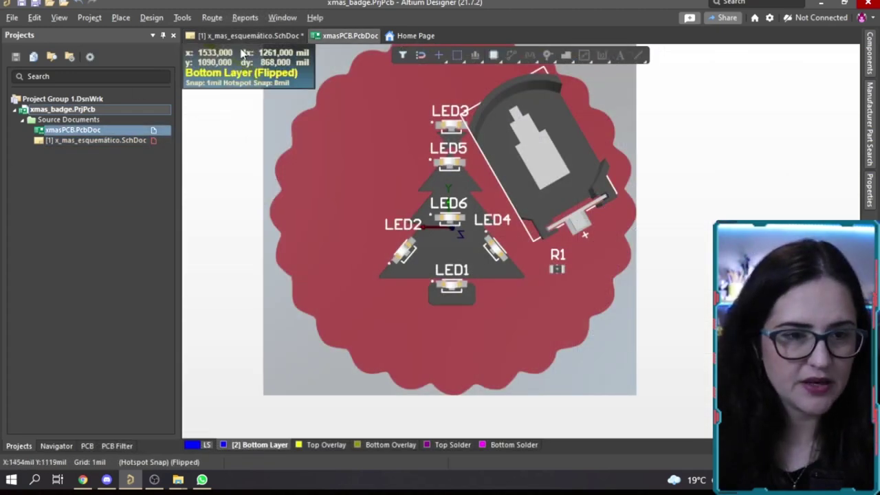
{"action": "key", "text": "2"}
{"action": "key", "text": "v"}
{"action": "key", "text": "b"}
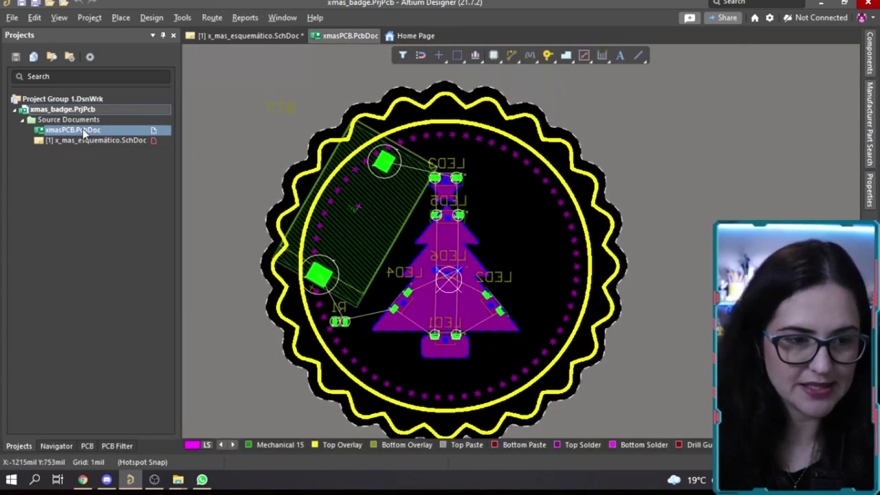
Reopen the x_mas_esquemático schematic, save it, and return to the xmasPCB board document
{"action": "right_click", "coordinate": [82, 128]}
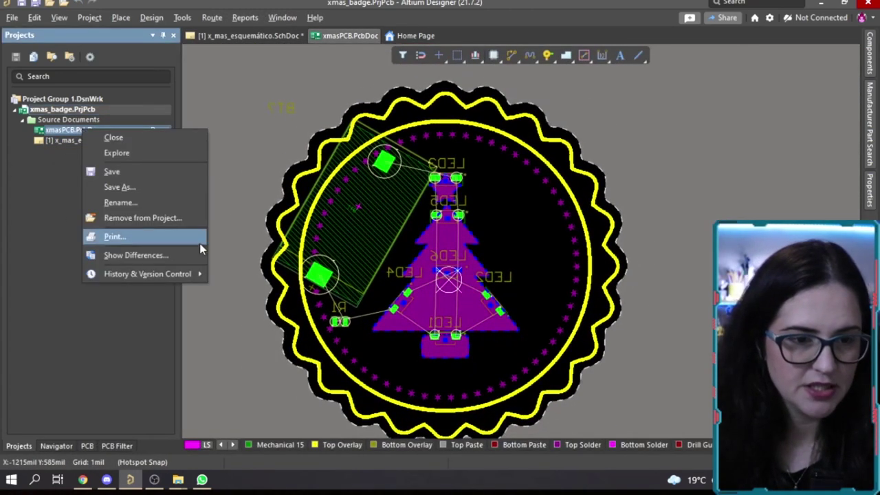
{"action": "left_click", "coordinate": [258, 150]}
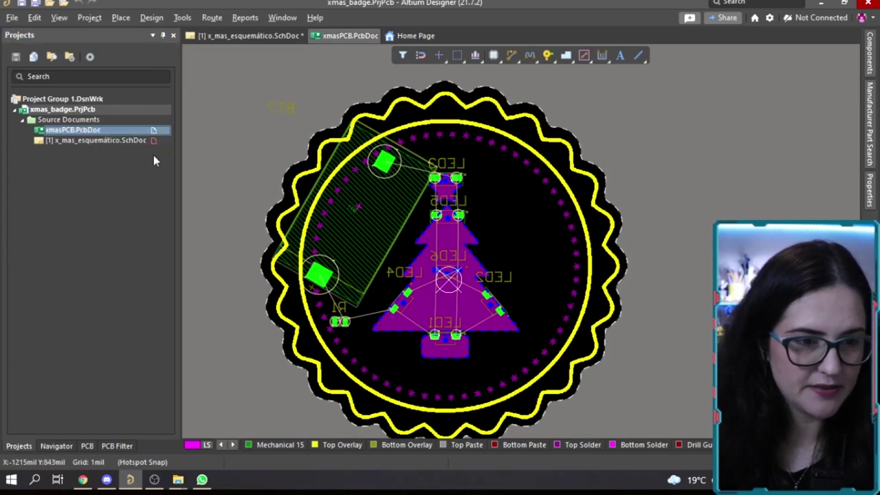
{"action": "double_click", "coordinate": [105, 141]}
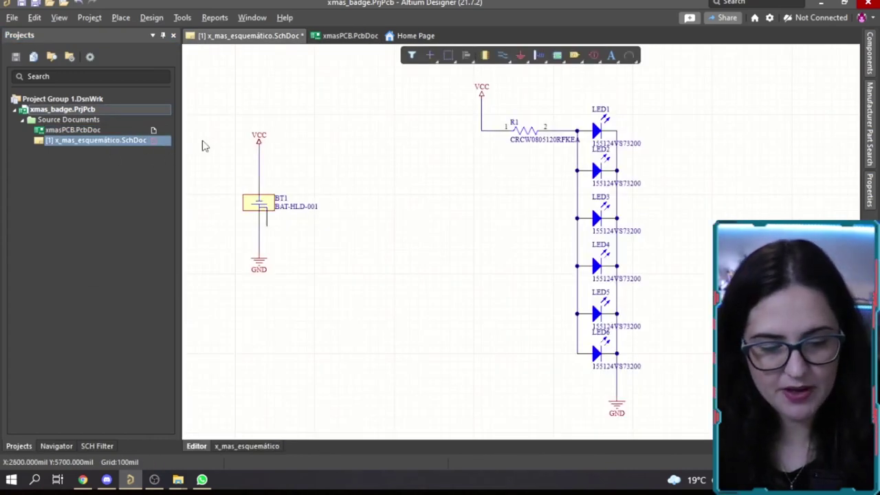
{"action": "double_click", "coordinate": [121, 130]}
{"action": "left_click", "coordinate": [585, 56]}
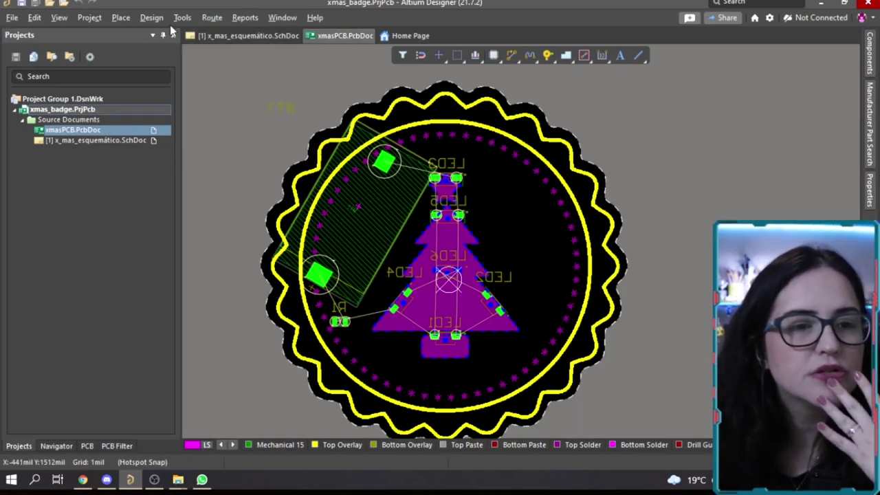
Run Update Schematics from the PCB with automatically created component links, and close the engineering change order
{"action": "left_click", "coordinate": [151, 18]}
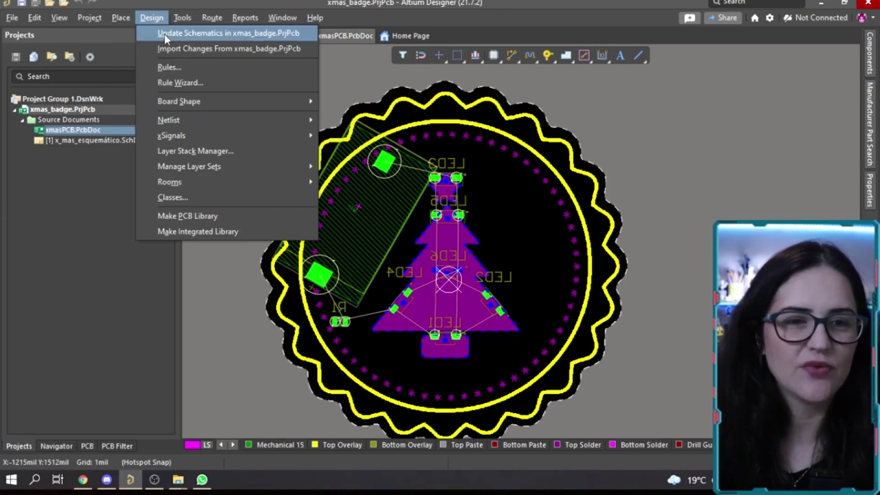
{"action": "left_click", "coordinate": [165, 34]}
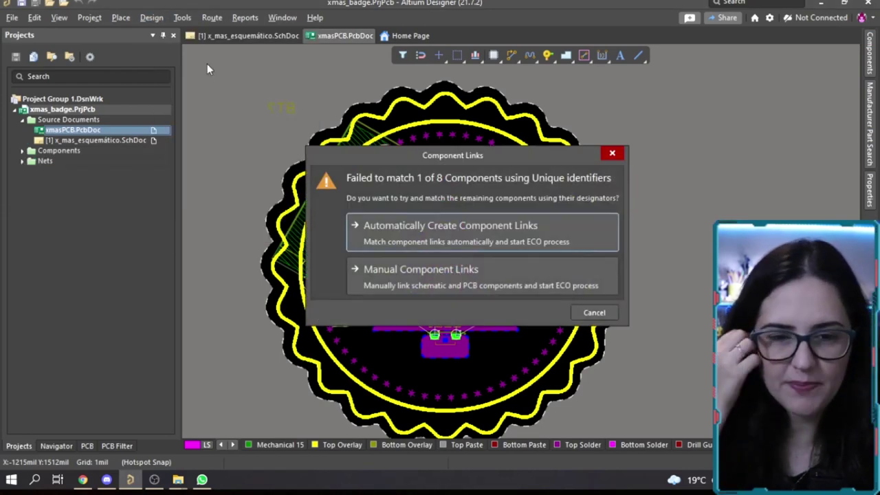
{"action": "left_click", "coordinate": [509, 234]}
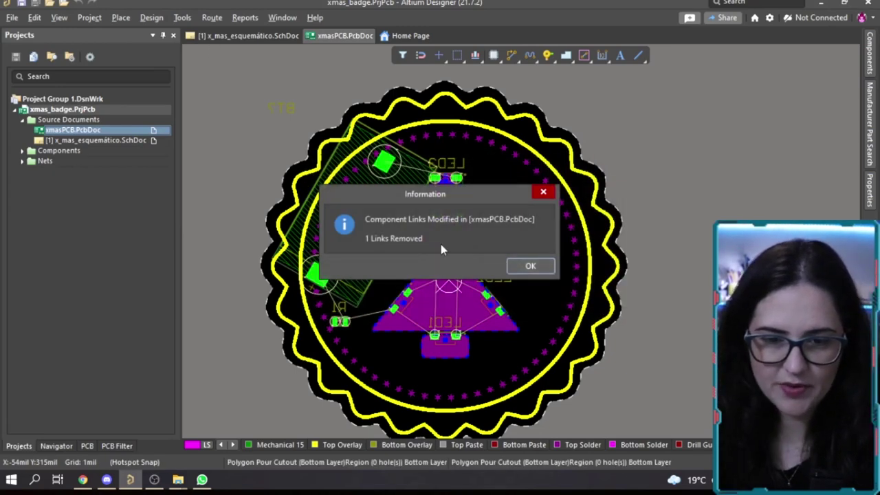
{"action": "left_click", "coordinate": [530, 266]}
{"action": "left_click", "coordinate": [479, 285]}
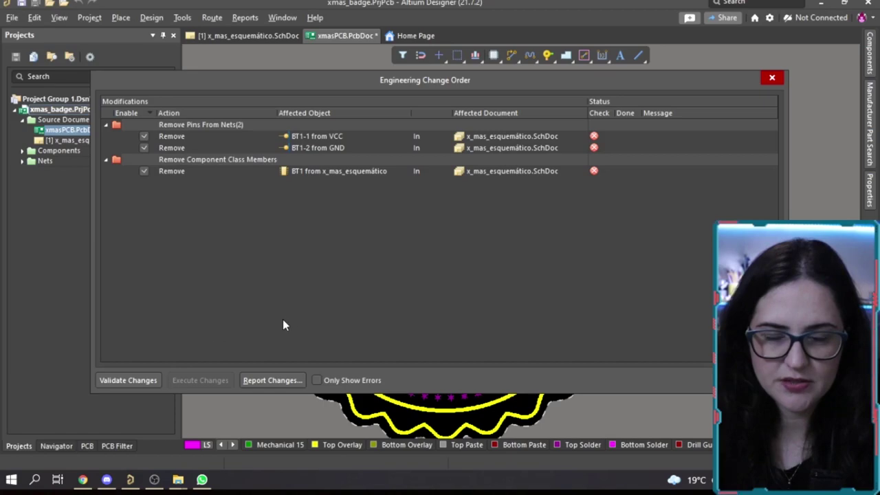
{"action": "key", "text": "Escape"}
Move the new BT1 coin cell footprint from outside the board onto the badge's upper-left area beside the tree
{"action": "scroll", "coordinate": [657, 299], "scroll_direction": "down", "scroll_amount": 5, "text": "ctrl"}
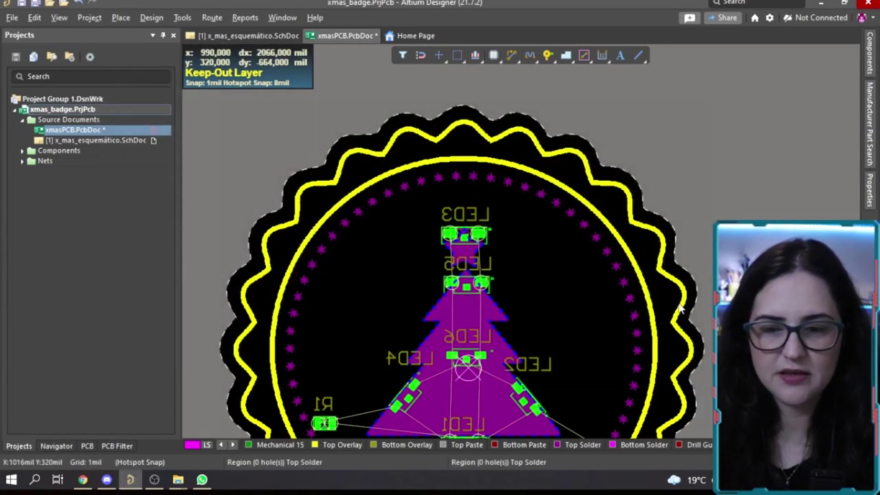
{"action": "key", "text": "ctrl+Page_Down"}
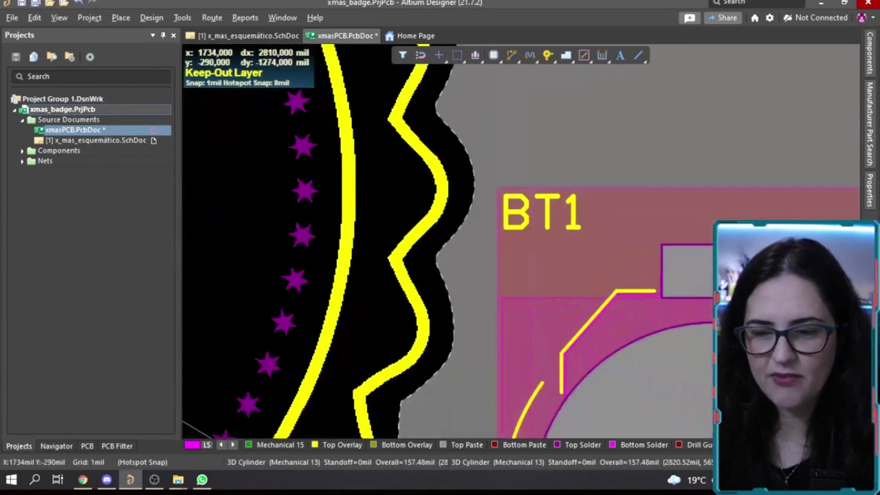
{"action": "mouse_move", "coordinate": [619, 341]}
{"action": "left_mouse_down"}
{"action": "mouse_move", "coordinate": [643, 316]}
{"action": "mouse_move", "coordinate": [553, 294]}
{"action": "mouse_move", "coordinate": [315, 187]}
{"action": "mouse_move", "coordinate": [332, 205]}
{"action": "mouse_move", "coordinate": [313, 181]}
{"action": "mouse_move", "coordinate": [299, 188]}
{"action": "mouse_move", "coordinate": [331, 186]}
{"action": "mouse_move", "coordinate": [324, 185]}
{"action": "mouse_move", "coordinate": [336, 176]}
{"action": "mouse_move", "coordinate": [319, 186]}
{"action": "left_mouse_up"}
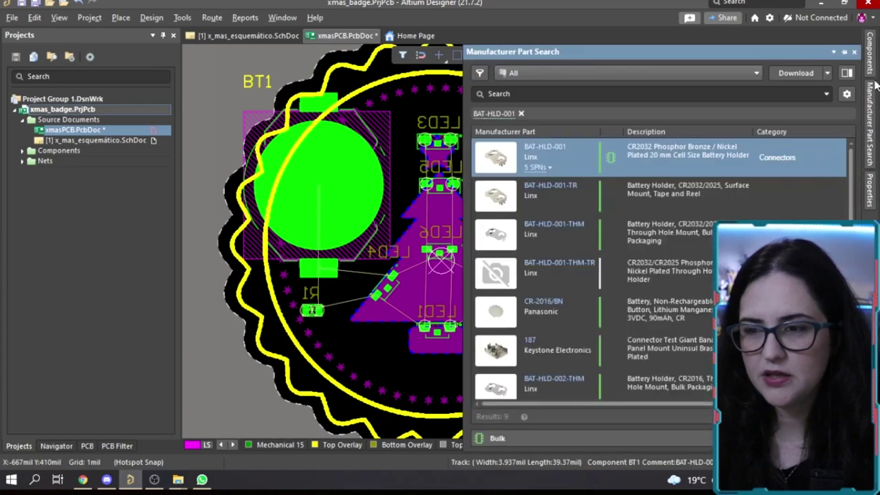
Try rotations of 130 and 330 degrees on the BT1 battery holder, and set its rotation to 240
{"action": "left_click", "coordinate": [872, 69]}
{"action": "left_click", "coordinate": [870, 187]}
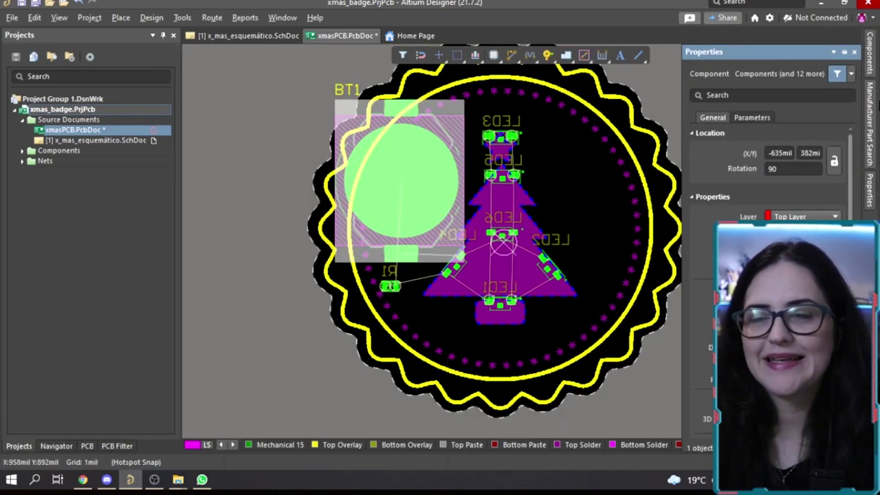
{"action": "left_click", "coordinate": [794, 169]}
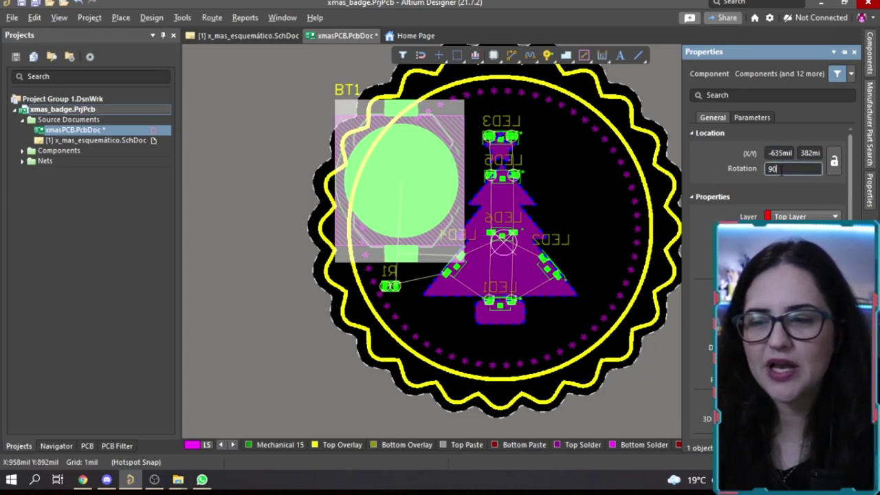
{"action": "key", "text": "BackSpace"}
{"action": "key", "text": "BackSpace"}
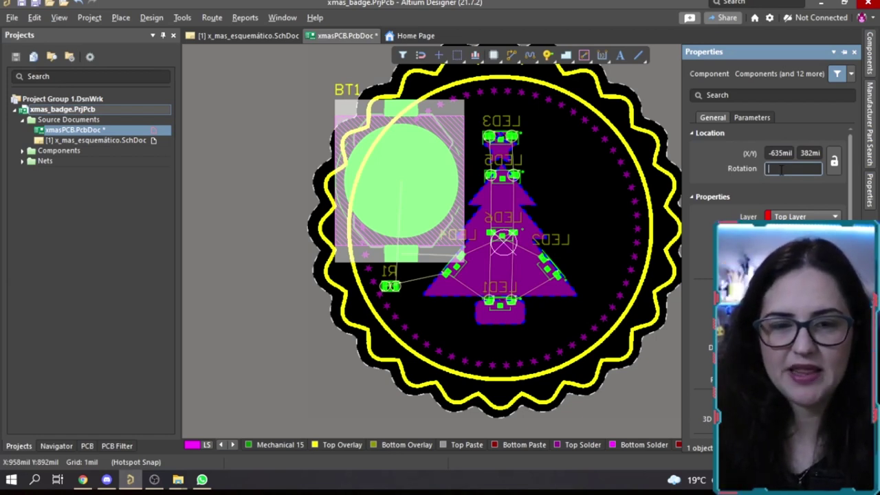
{"action": "type", "text": "1130"}
{"action": "key", "text": "Return"}
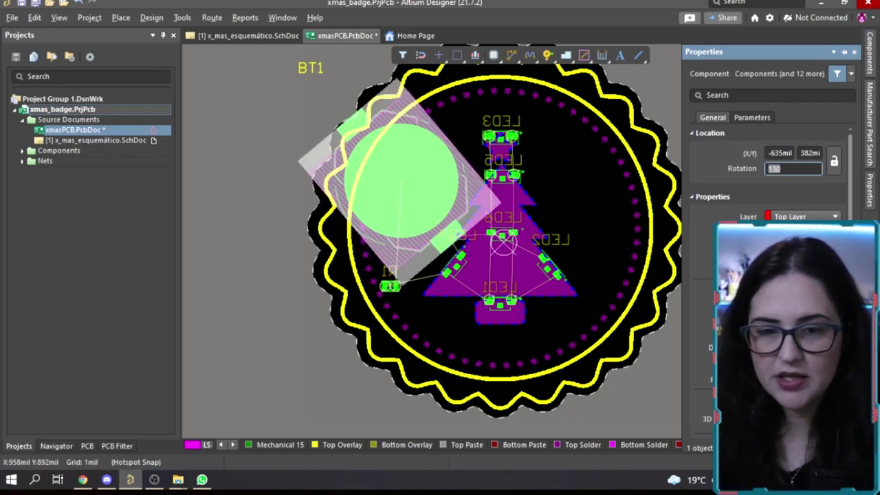
{"action": "type", "text": "1"}
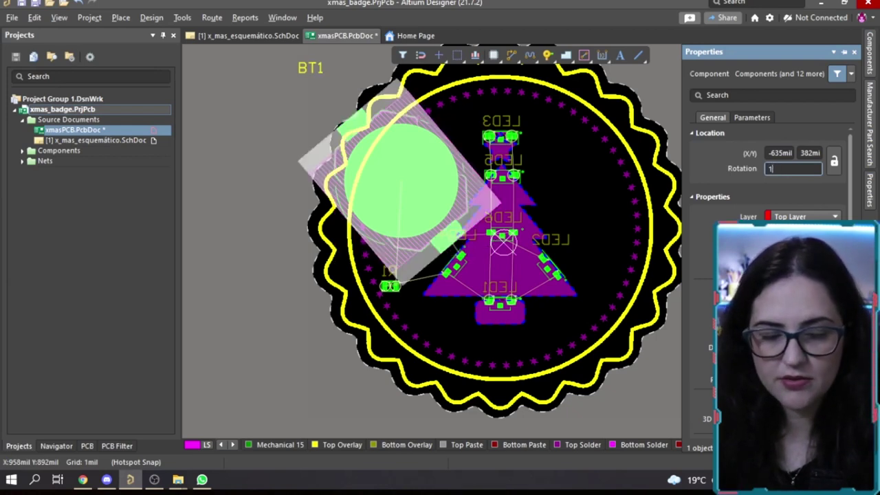
{"action": "key", "text": "BackSpace"}
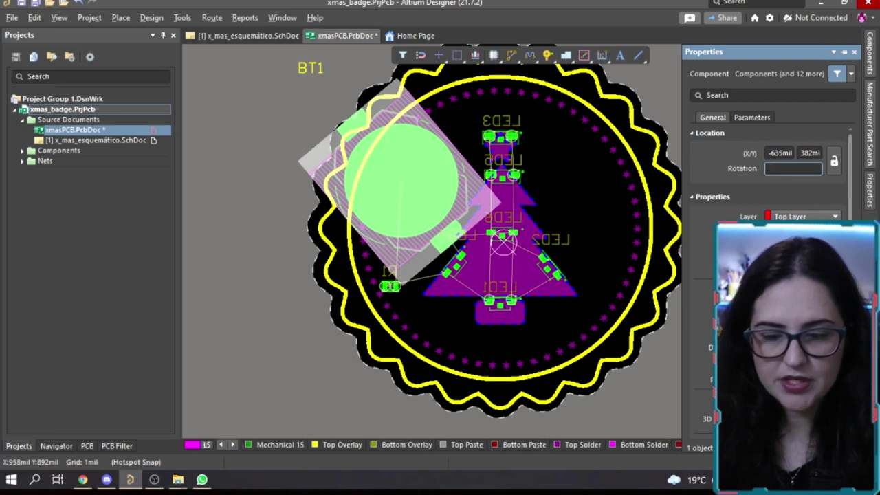
{"action": "key", "text": "Return"}
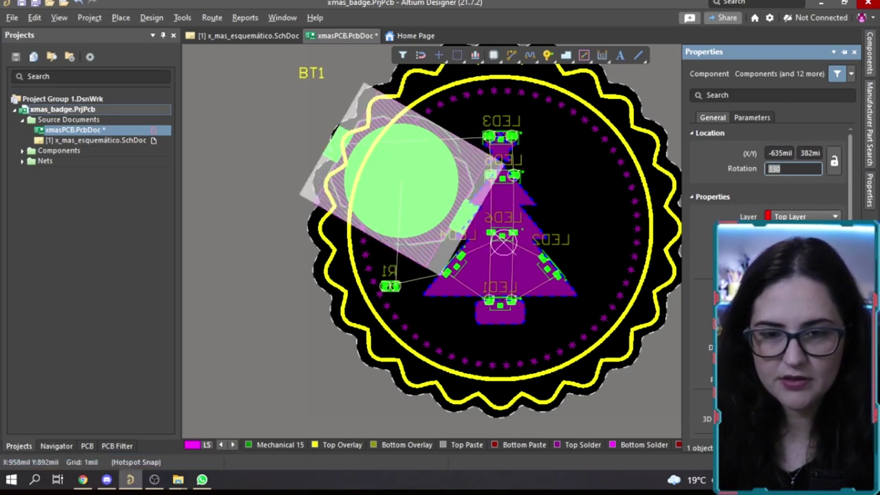
{"action": "type", "text": "240"}
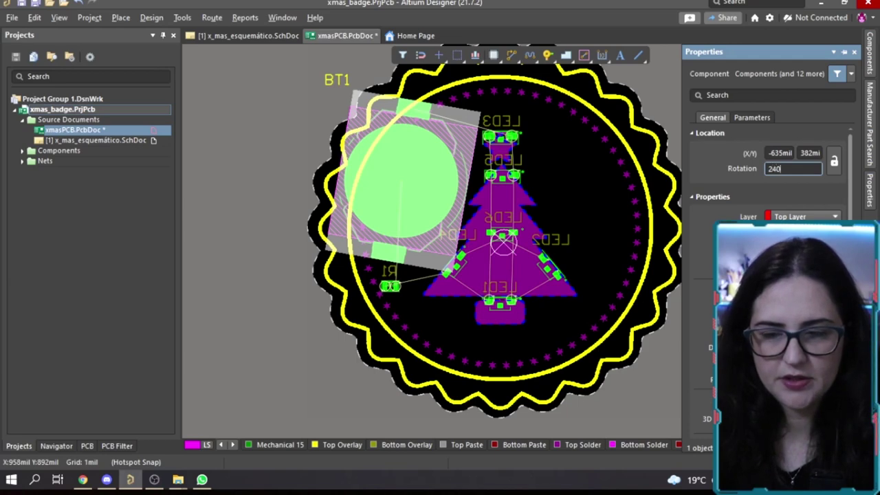
{"action": "key", "text": "Return"}
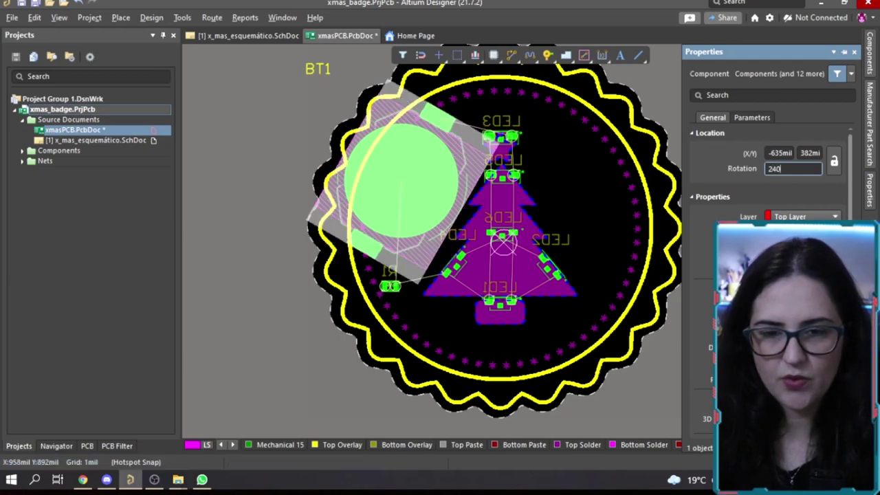
Flip the BT1 battery holder to the bottom layer, keeping it at the badge's upper left beside the tree
{"action": "left_click_drag", "start_coordinate": [503, 203], "coordinate": [467, 191]}
{"action": "key", "text": "l"}
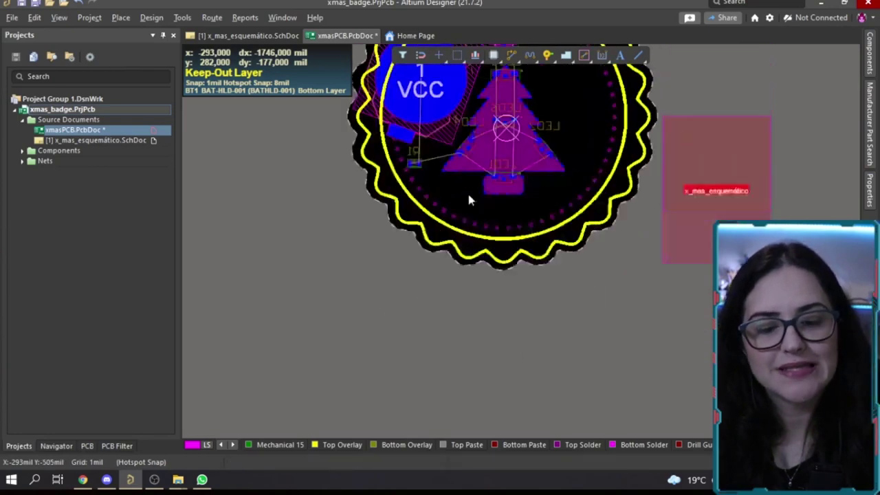
Examine both sides of the badge in 3D to check how the battery holder sits on the back, and return to 2D
{"action": "key", "text": "3"}
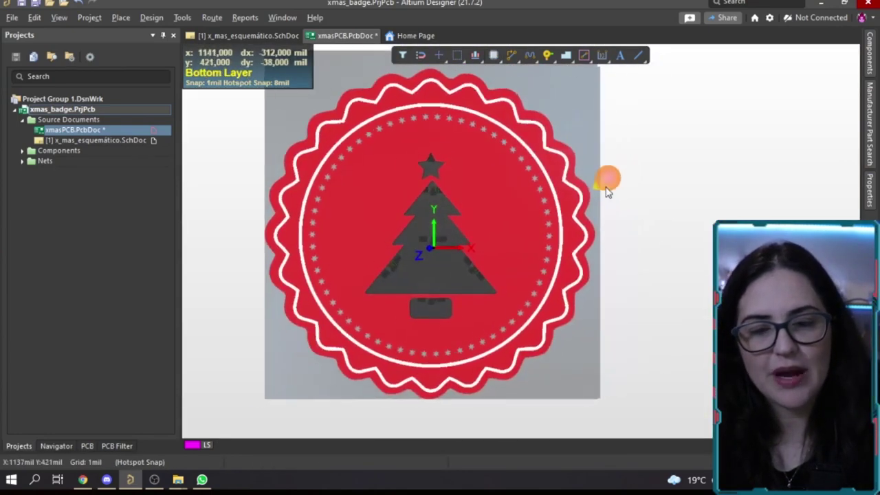
{"action": "right_click", "coordinate": [425, 212]}
{"action": "left_click", "coordinate": [463, 225]}
{"action": "key", "text": "2"}
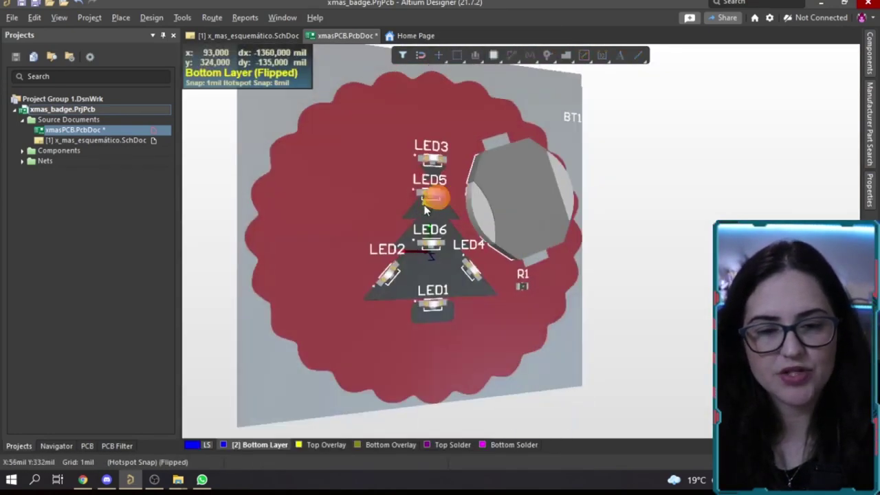
{"action": "right_click", "coordinate": [487, 212]}
{"action": "left_click", "coordinate": [530, 63]}
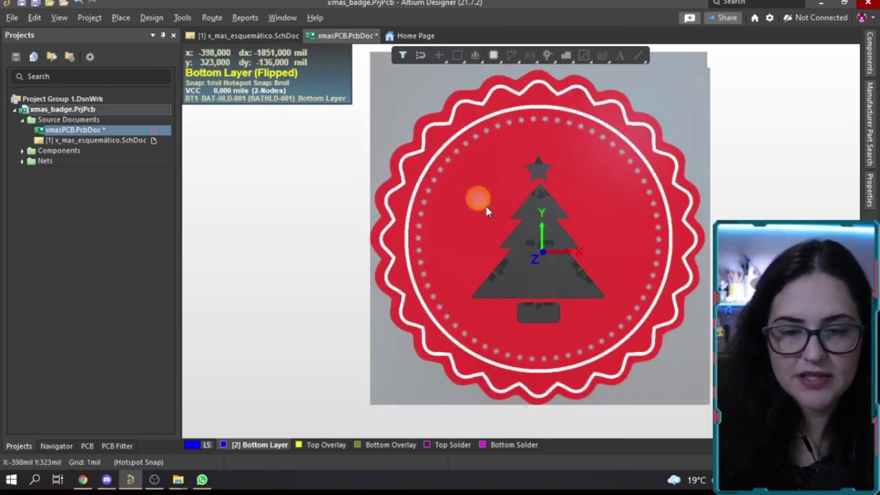
{"action": "right_click_drag", "start_coordinate": [642, 226], "coordinate": [569, 196]}
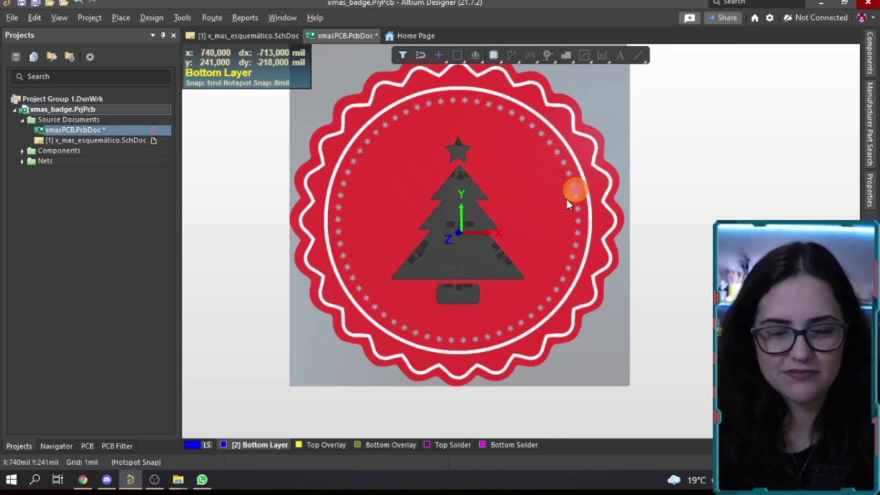
{"action": "mouse_move", "coordinate": [568, 204]}
{"action": "right_mouse_down", "text": "shift"}
{"action": "mouse_move", "coordinate": [571, 196]}
{"action": "mouse_move", "coordinate": [568, 203]}
{"action": "right_mouse_up", "text": "shift"}
{"action": "key", "text": "0"}
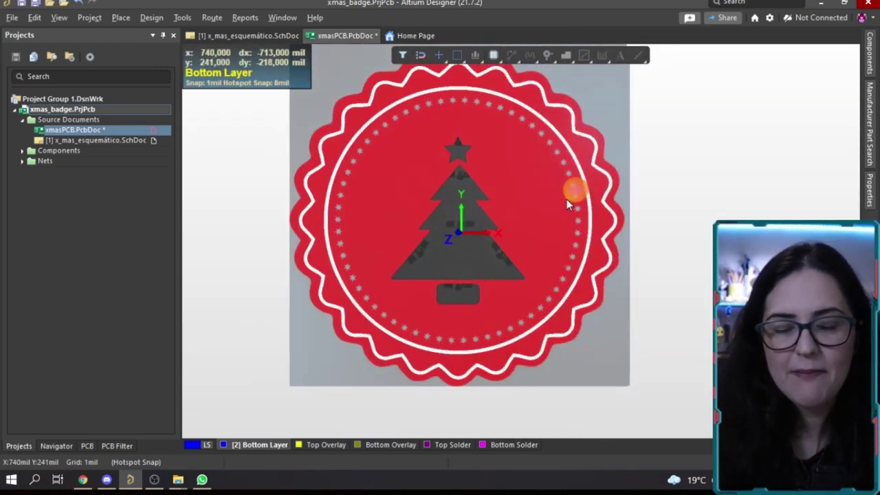
{"action": "key", "text": "2"}
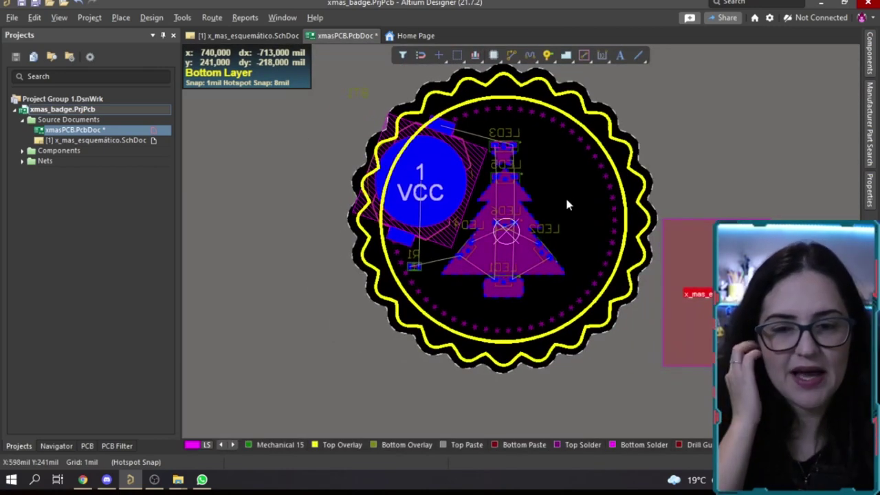
Look over the badge's 2D layout and its front side in 3D
{"action": "key", "text": "KP_Add"}
{"action": "scroll", "coordinate": [552, 179], "scroll_direction": "up", "scroll_amount": 2}
{"action": "scroll", "coordinate": [595, 149], "scroll_direction": "down", "scroll_amount": 4}
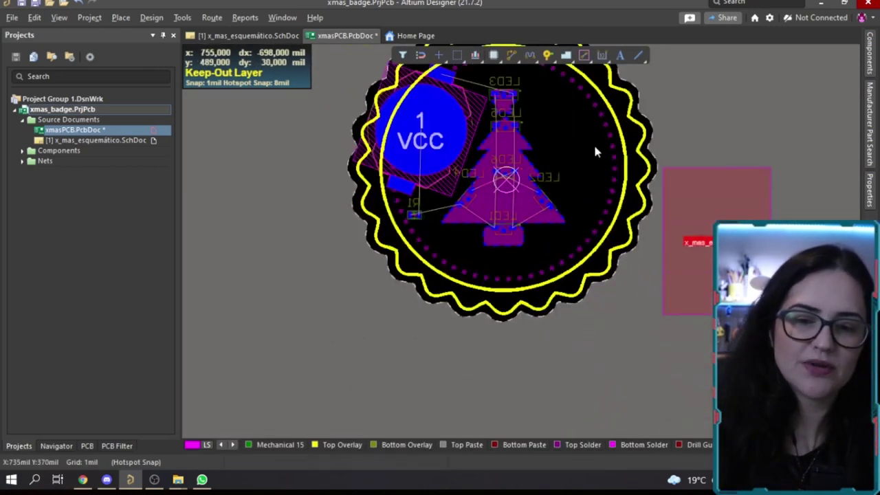
{"action": "scroll", "coordinate": [584, 253], "scroll_direction": "up", "scroll_amount": 2}
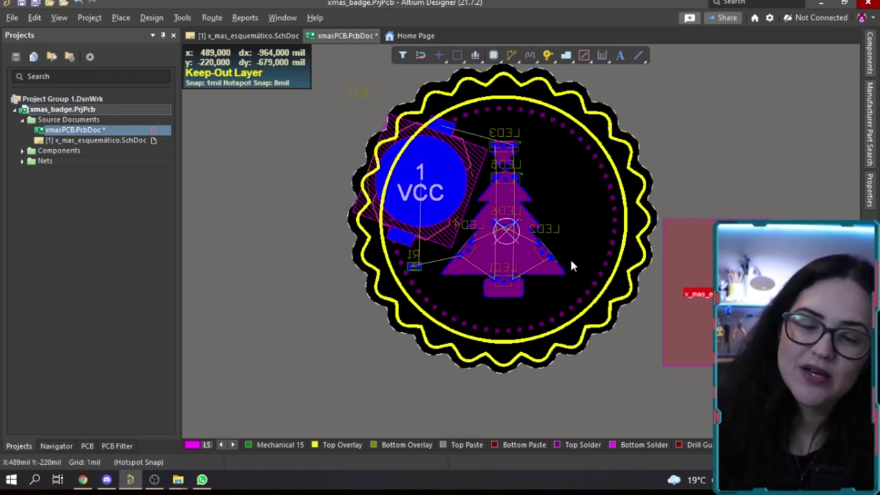
{"action": "key", "text": "3"}
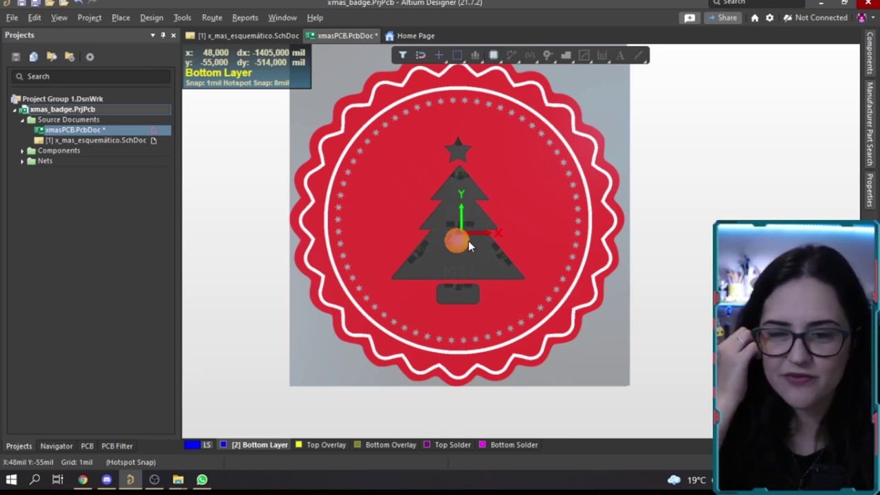
{"action": "scroll", "coordinate": [473, 241], "scroll_direction": "down", "scroll_amount": 1, "text": "ctrl"}
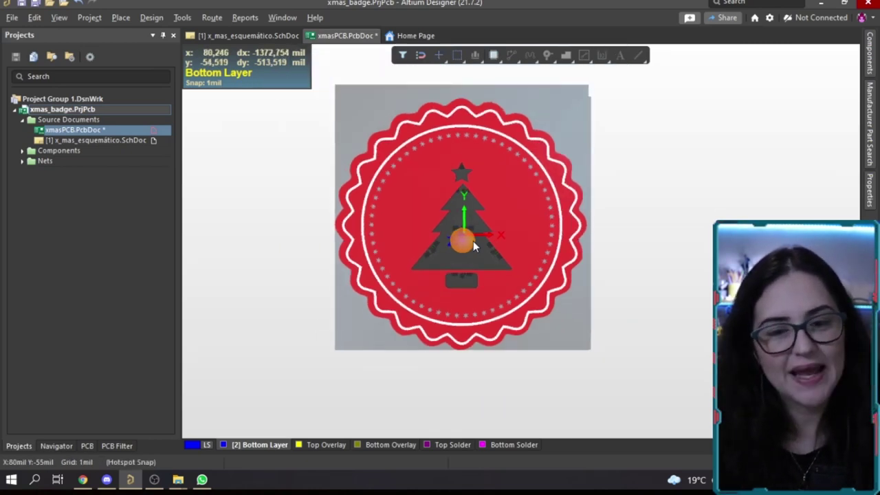
{"action": "scroll", "coordinate": [474, 241], "scroll_direction": "up", "scroll_amount": 3}
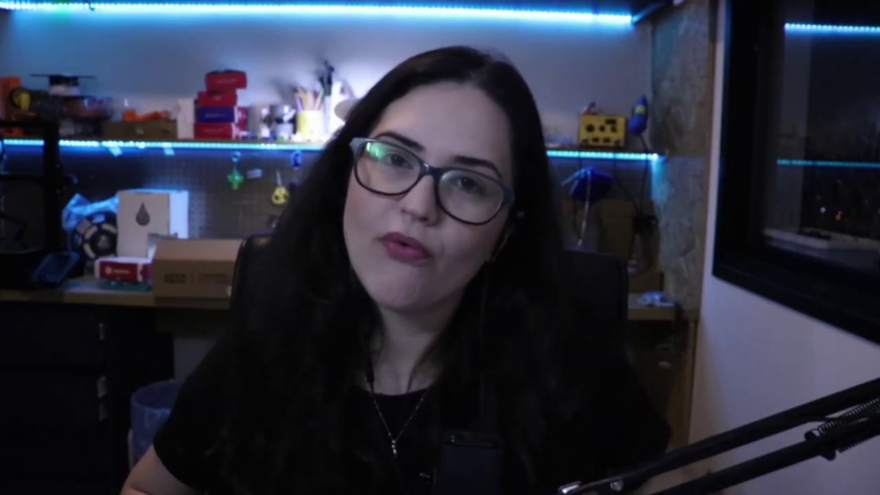